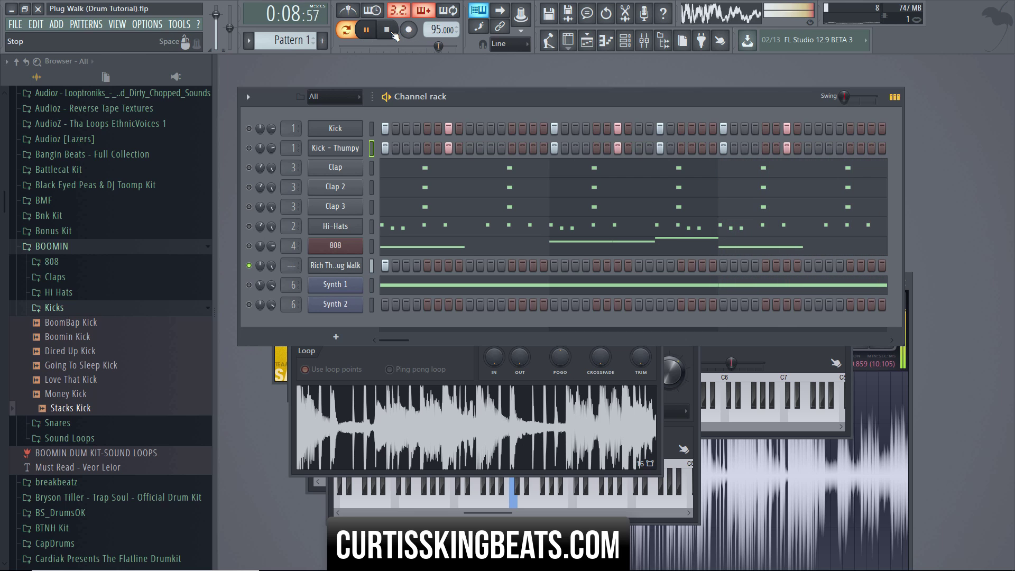
# Stop playback, reactivate all channels except the Plug Walk reference track, and play the pattern through once.
pyautogui.click(391, 32)
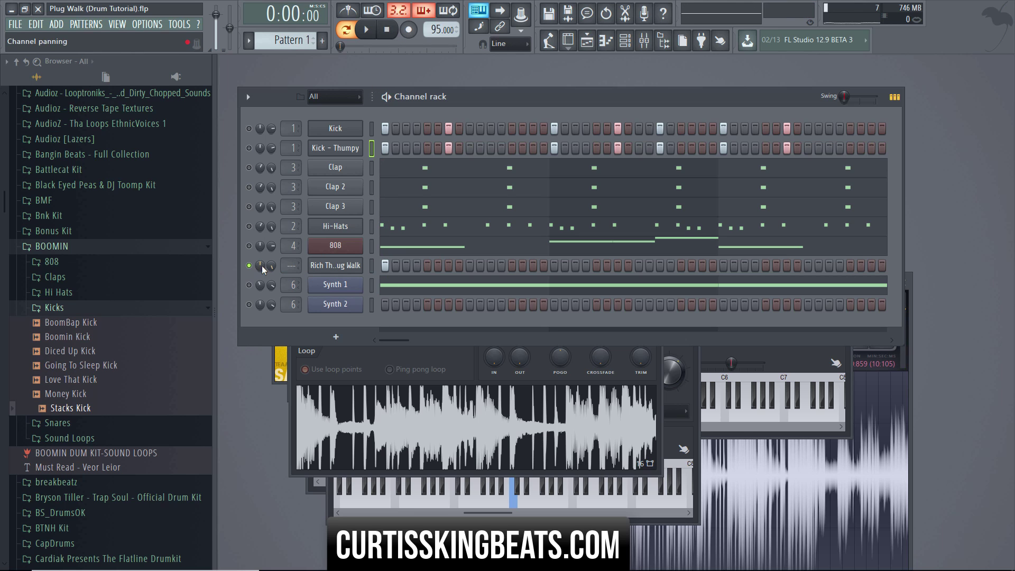
pyautogui.rightClick(249, 247)
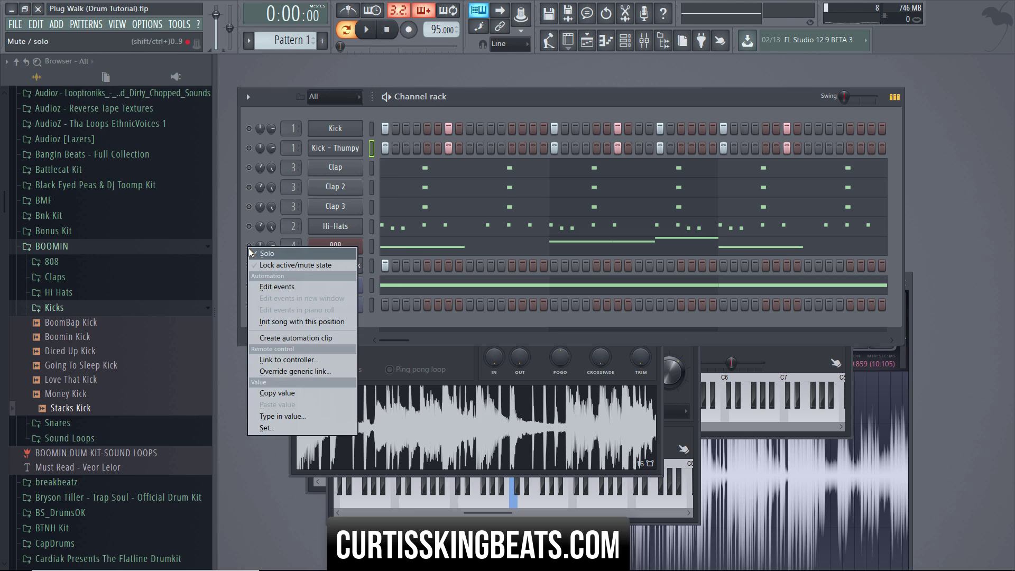
pyautogui.click(262, 252)
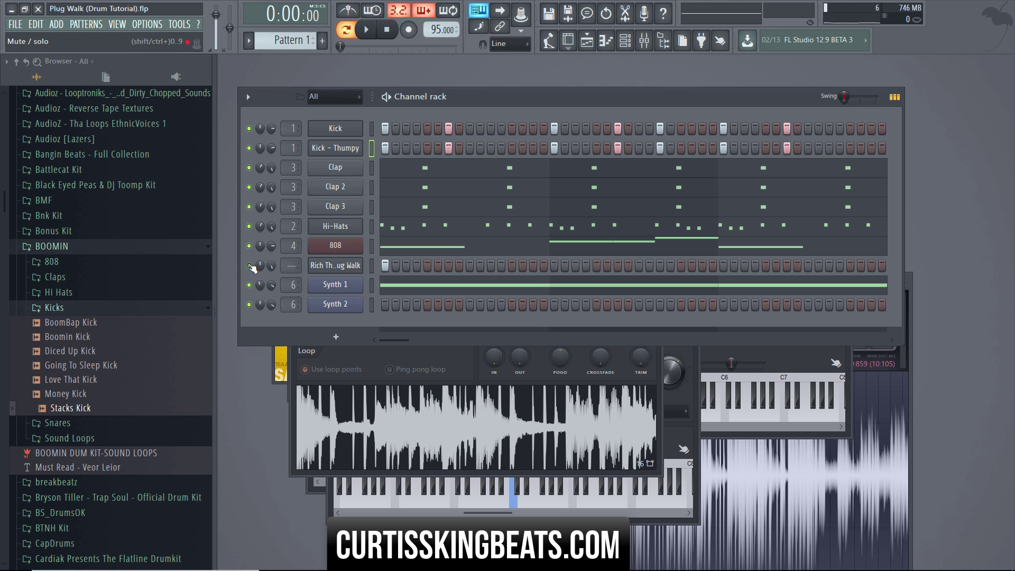
pyautogui.click(250, 266)
pyautogui.press('space')
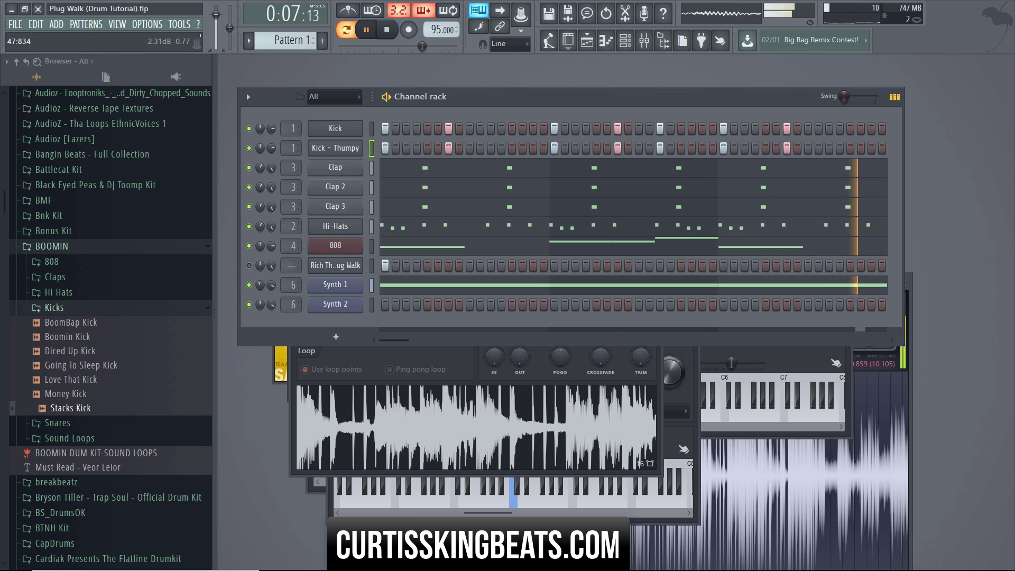
pyautogui.click(391, 34)
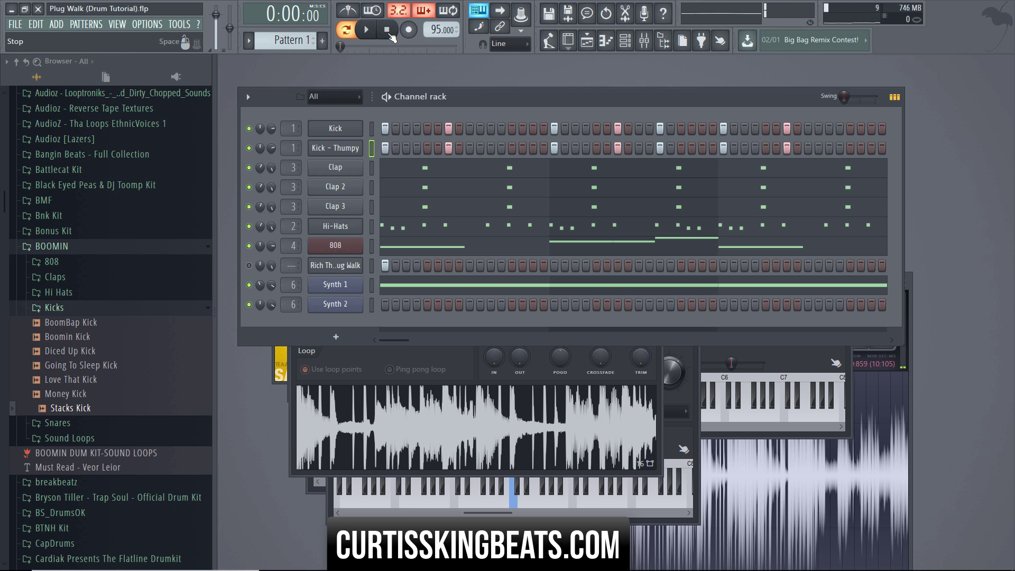
# Check the sample settings of the Plug Walk reference track and audition the sample in the Clap channel.
pyautogui.click(334, 265)
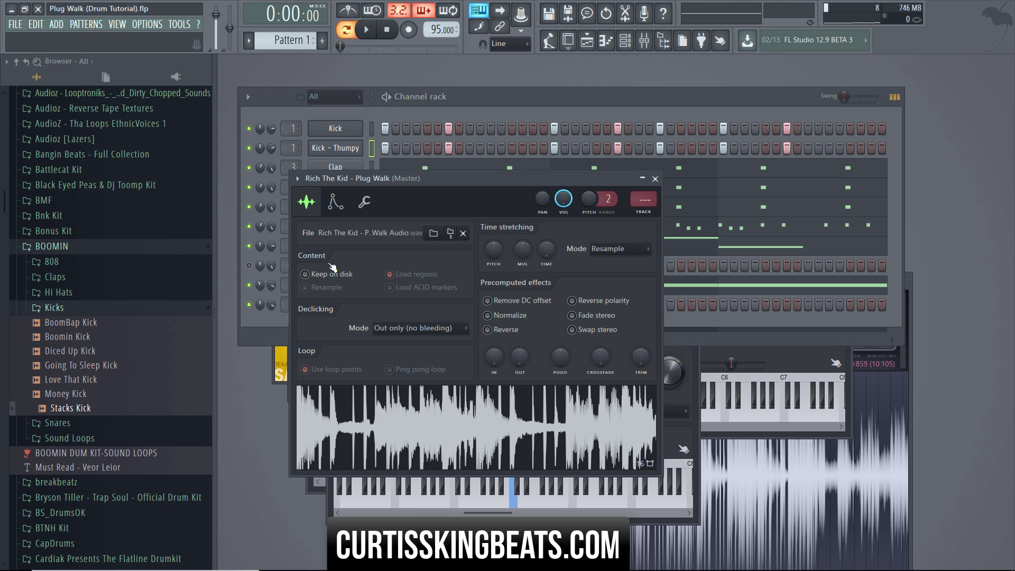
pyautogui.click(505, 102)
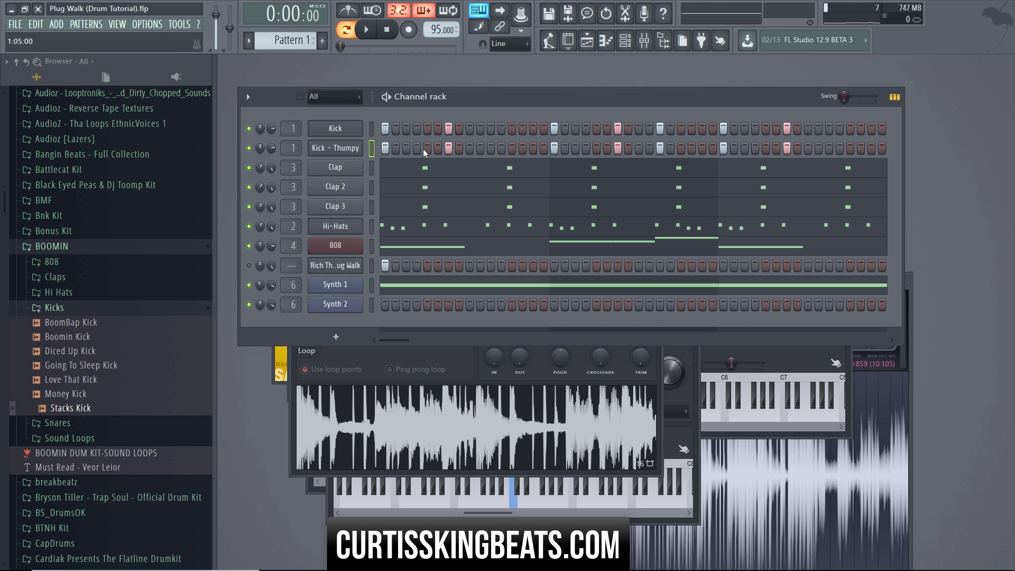
pyautogui.click(359, 171)
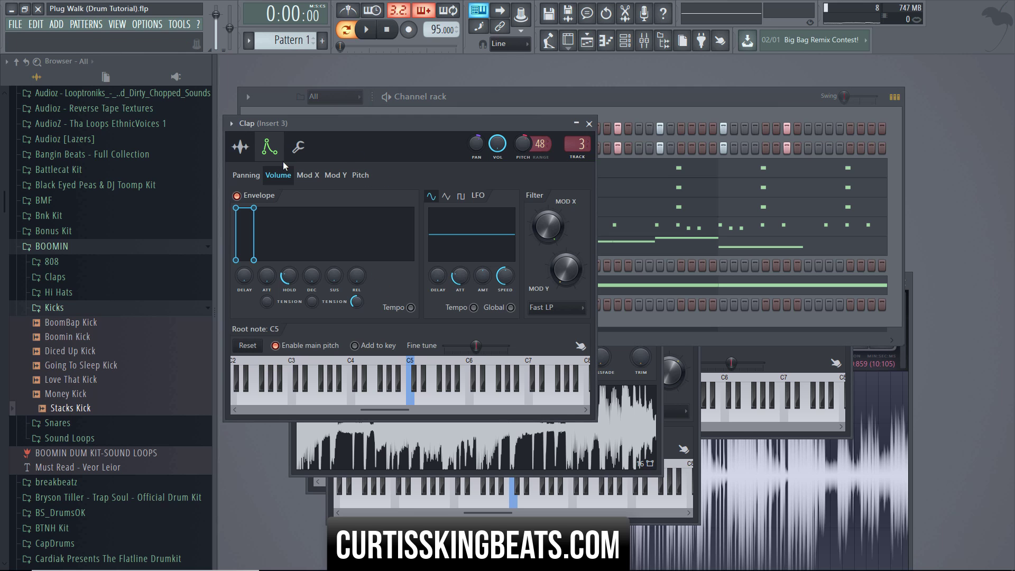
pyautogui.click(240, 146)
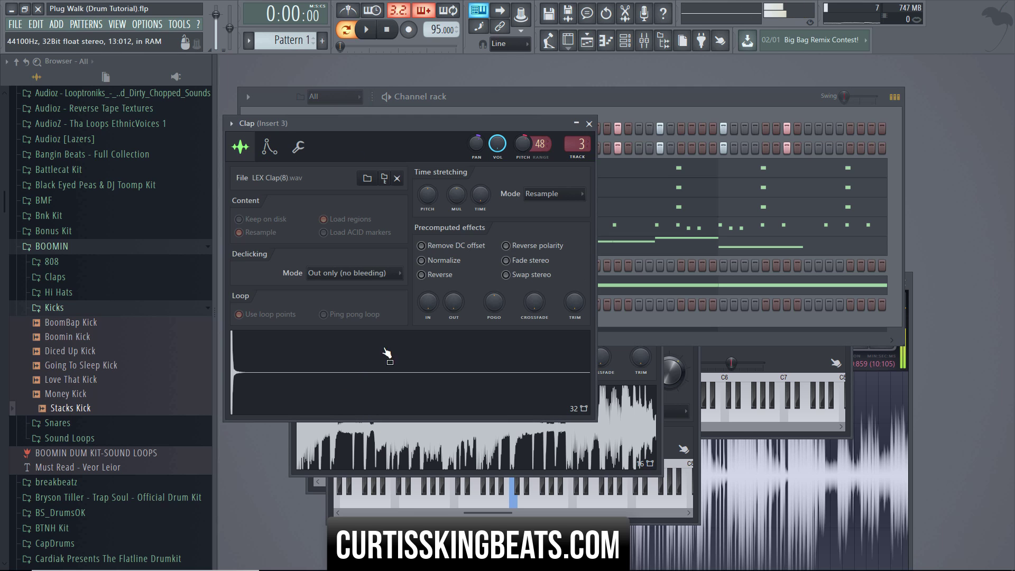
pyautogui.click(546, 94)
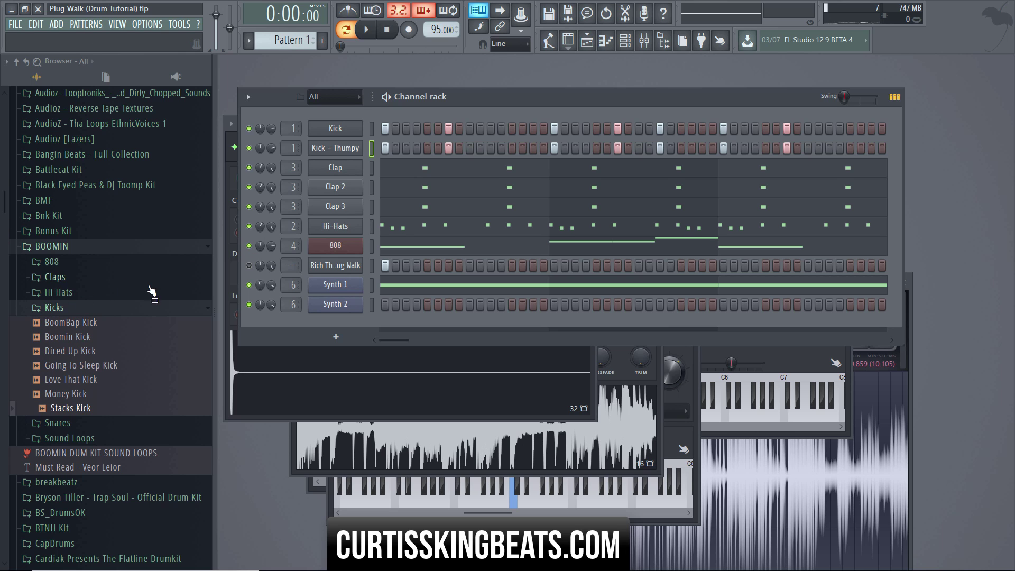
# Audition the samples loaded in the Clap 2 and Clap 3 channels.
pyautogui.click(344, 188)
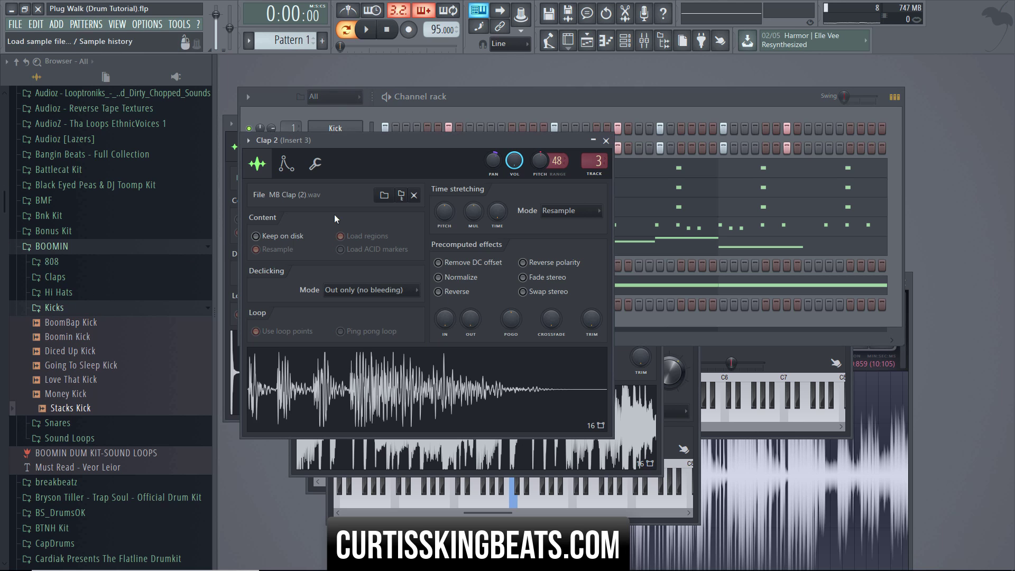
pyautogui.click(347, 372)
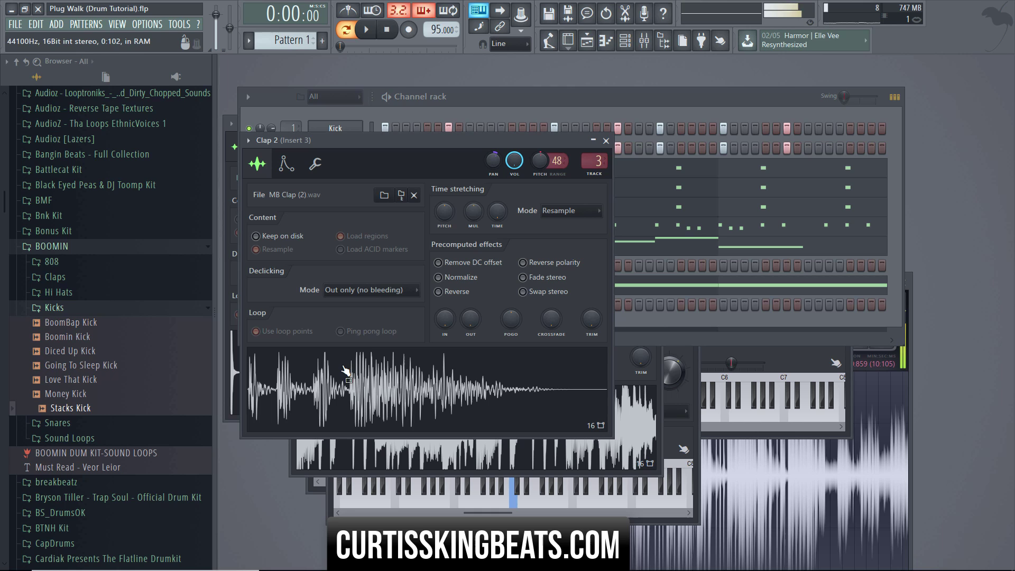
pyautogui.click(563, 100)
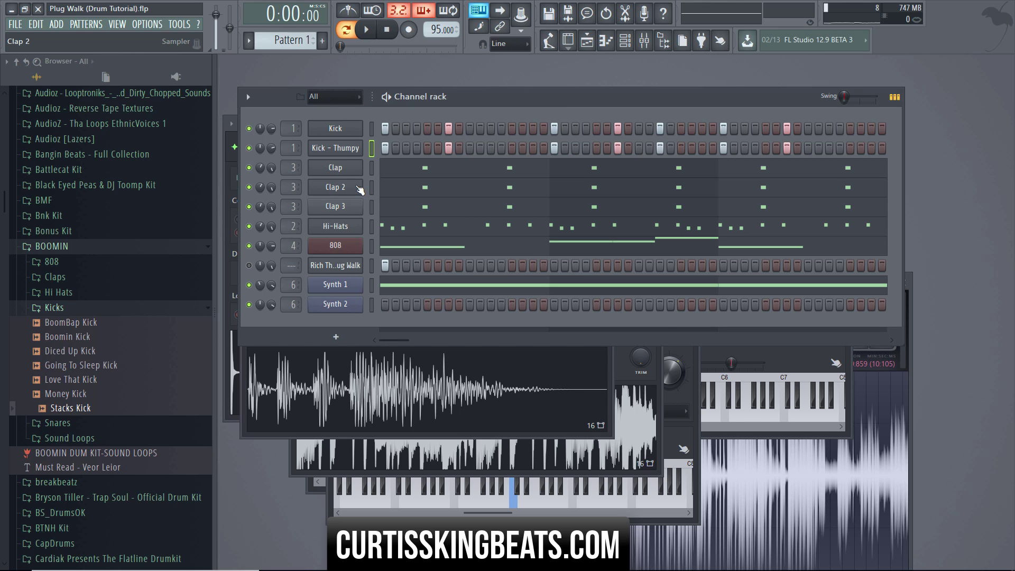
pyautogui.click(336, 206)
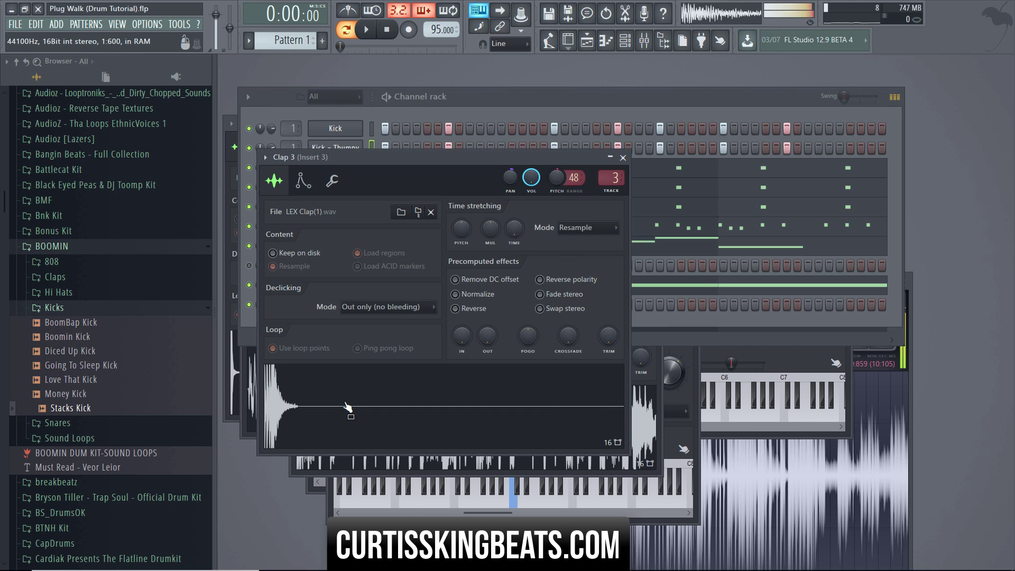
pyautogui.click(519, 112)
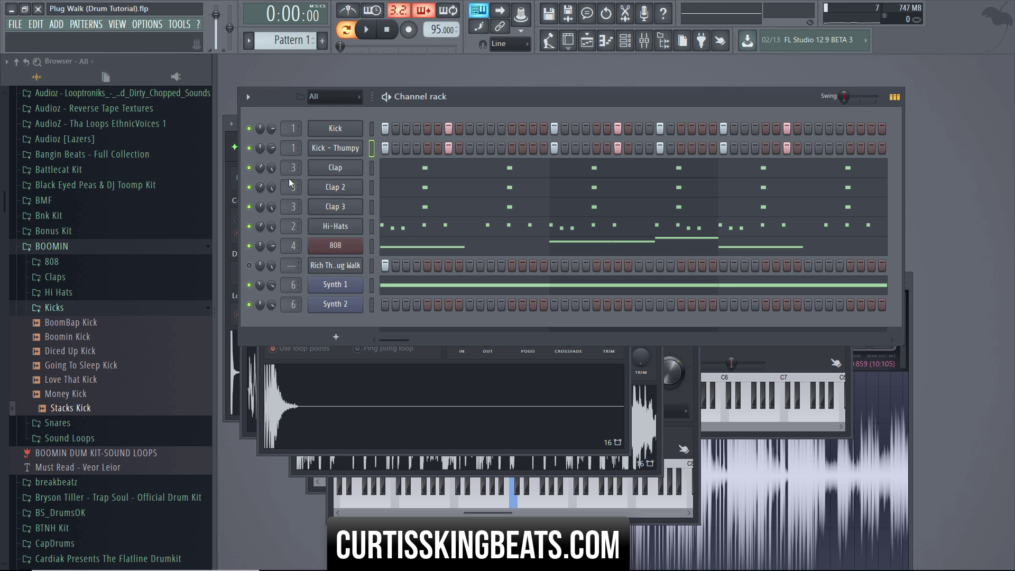
# Solo the Clap, Clap 2 and Clap 3 channels together and play the layered claps briefly.
pyautogui.rightClick(250, 168)
pyautogui.click(273, 174)
pyautogui.click(249, 188)
pyautogui.click(249, 207)
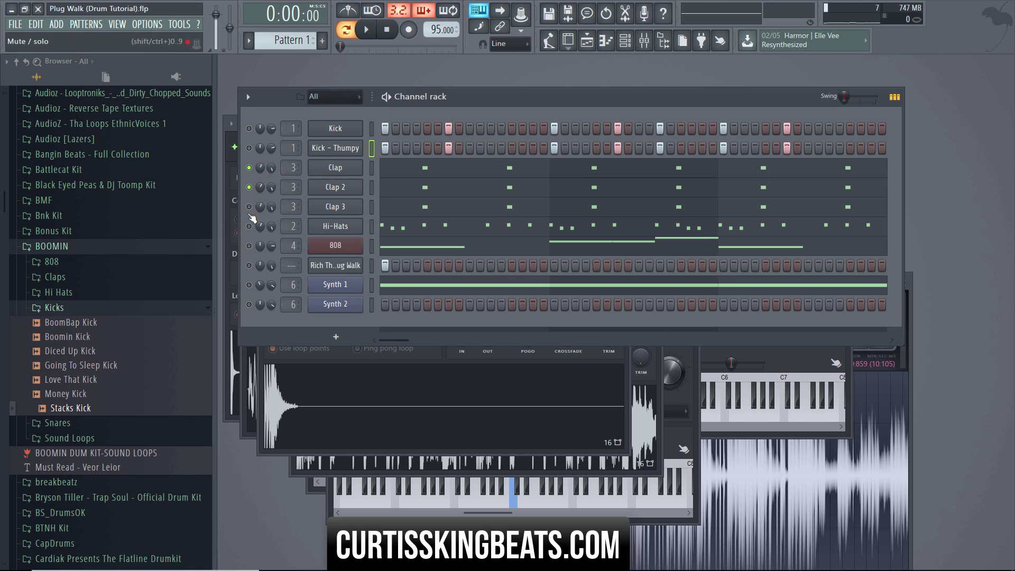
pyautogui.press('space')
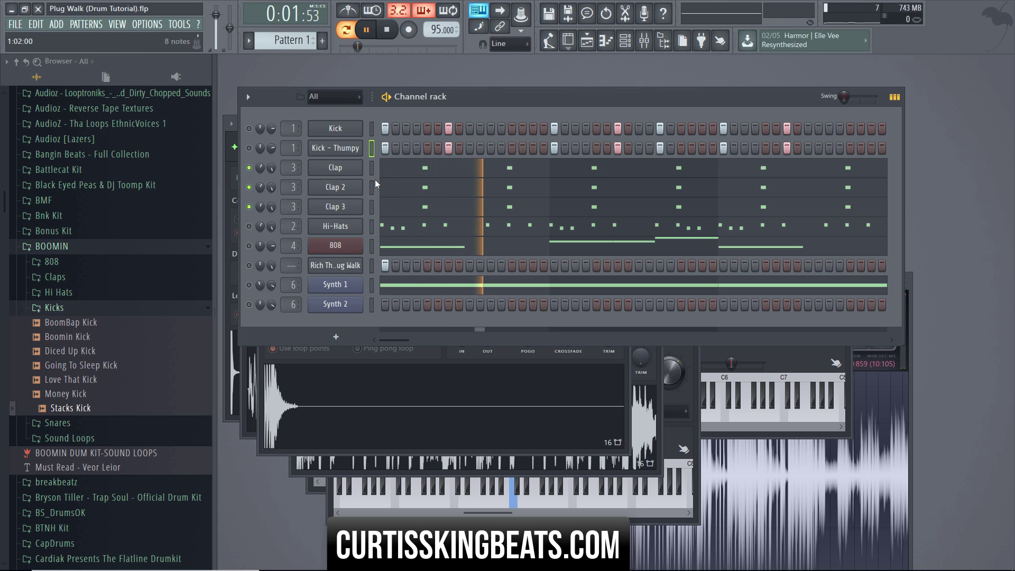
pyautogui.press('space')
# Examine the Clap channel's sample settings and its volume envelope.
pyautogui.click(337, 169)
pyautogui.click(336, 169)
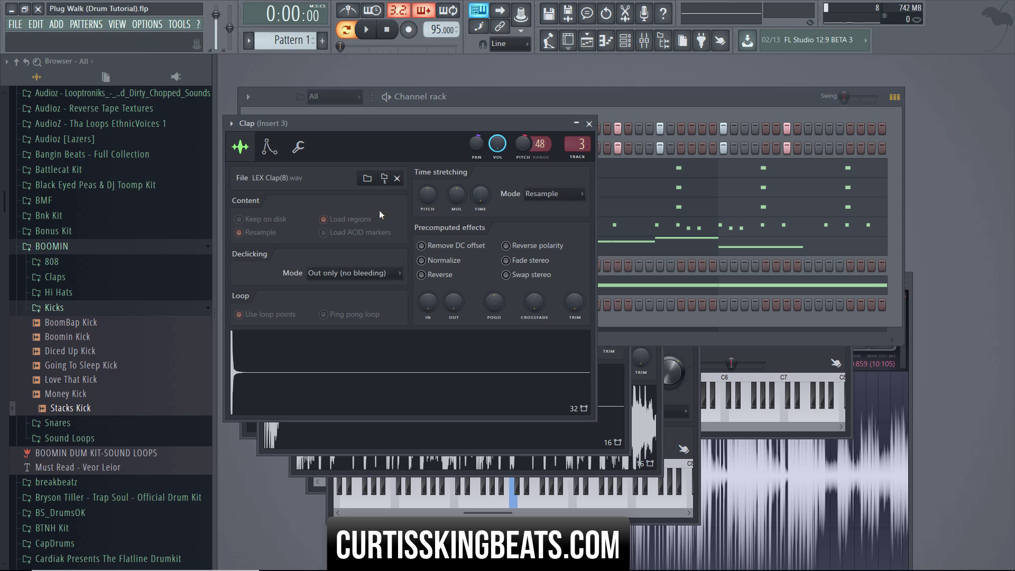
pyautogui.click(271, 153)
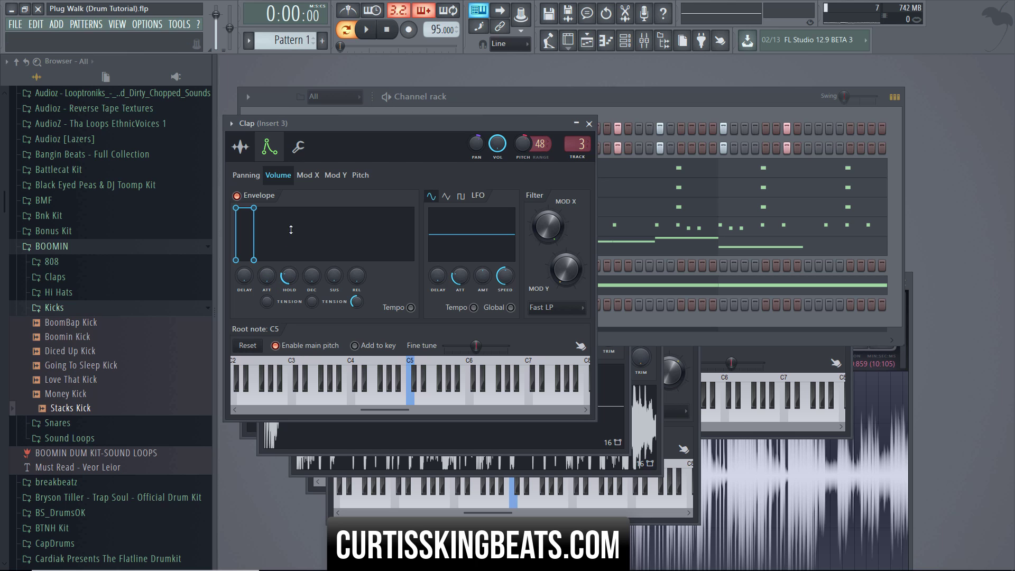
pyautogui.click(547, 96)
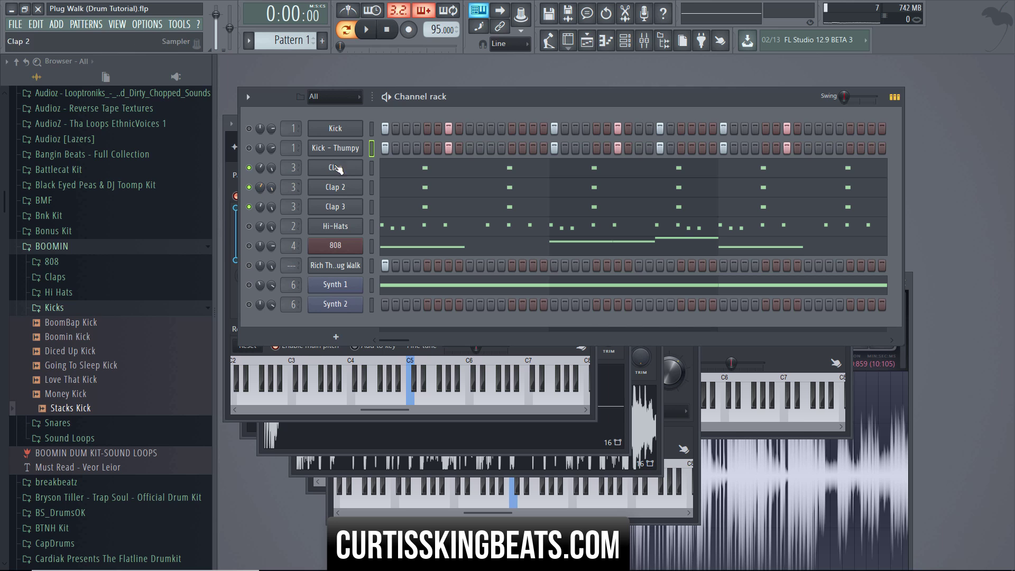
# Unmute the Hi-Hats channel and review its note pattern in the piano roll during playback.
pyautogui.click(249, 226)
pyautogui.click(396, 227)
pyautogui.press('space')
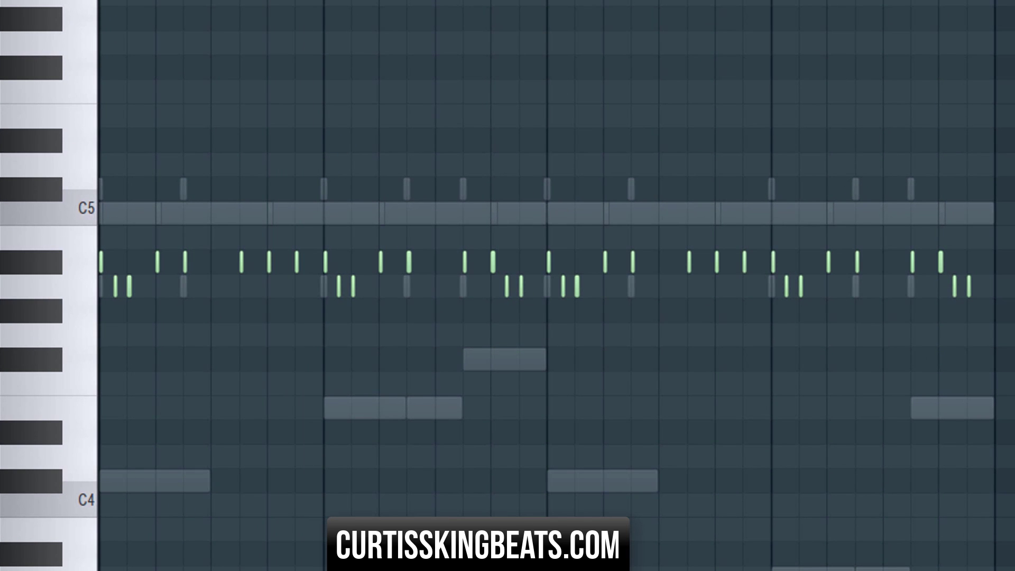
pyautogui.moveTo(1013, 4); pyautogui.dragTo(617, 14)
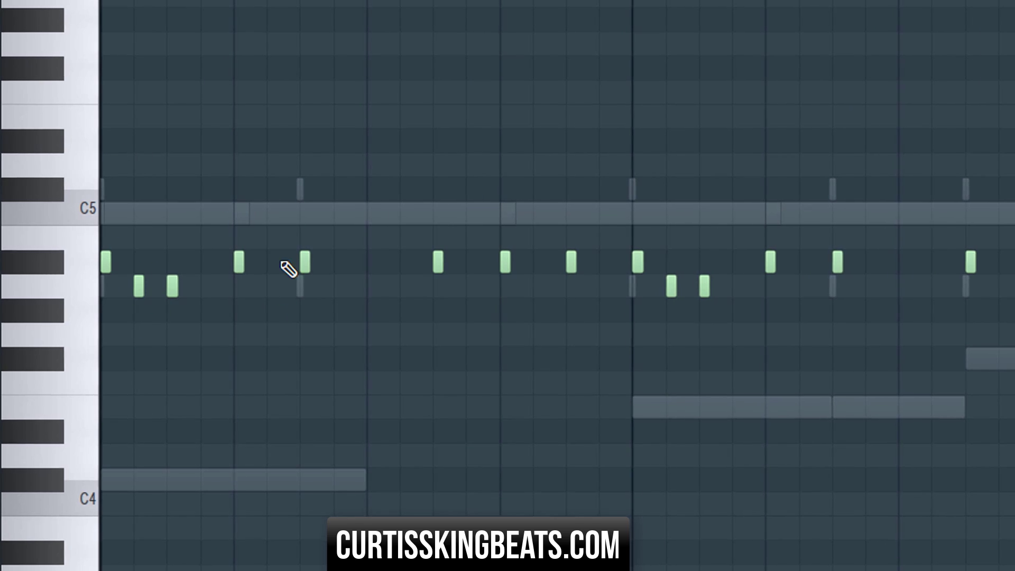
pyautogui.press('space')
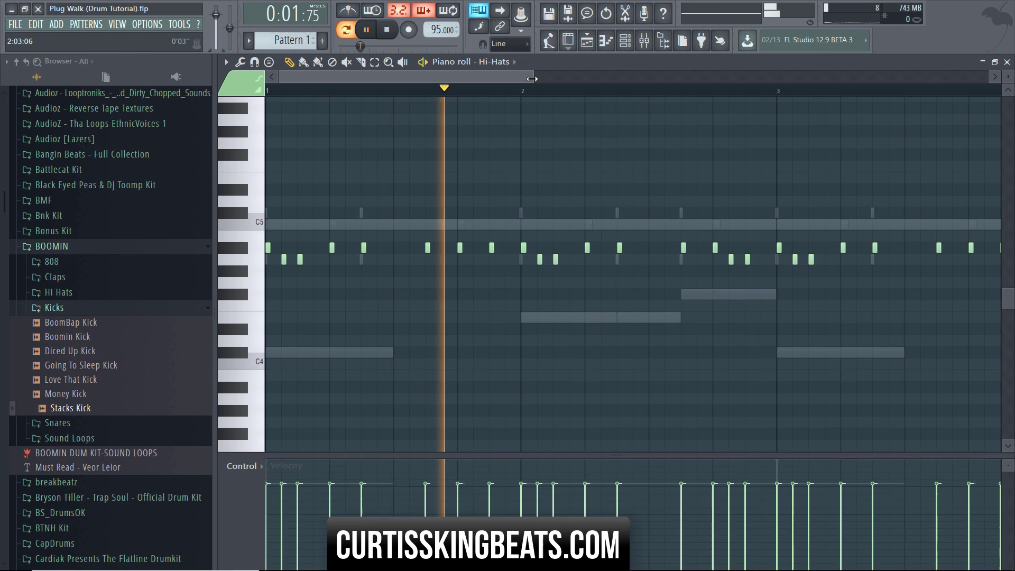
pyautogui.moveTo(531, 79); pyautogui.dragTo(735, 79)
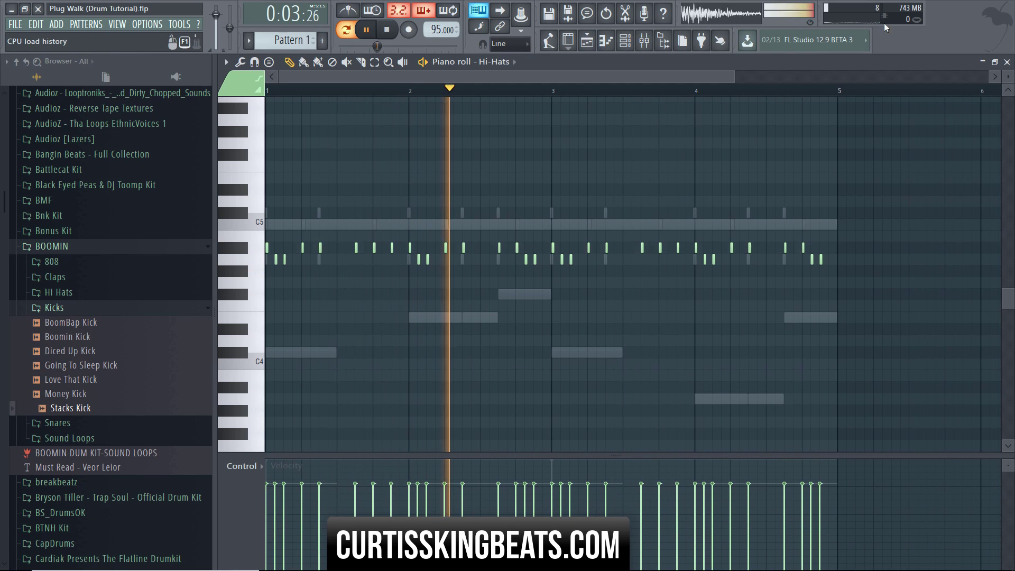
pyautogui.click(1009, 62)
pyautogui.press('space')
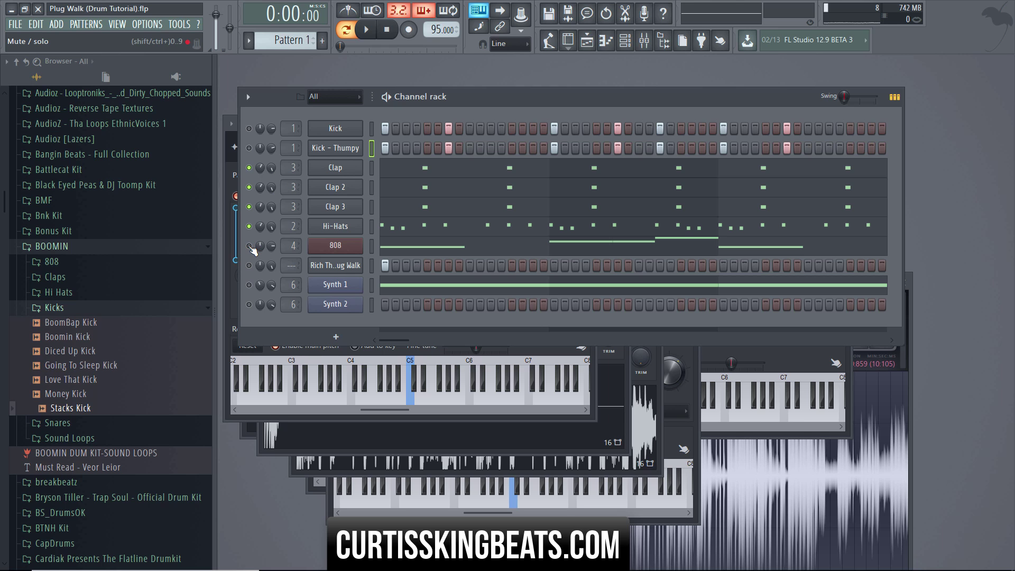
# Unmute the 808 channel and review its bass notes in the piano roll while the beat plays.
pyautogui.press('space')
pyautogui.click(428, 244)
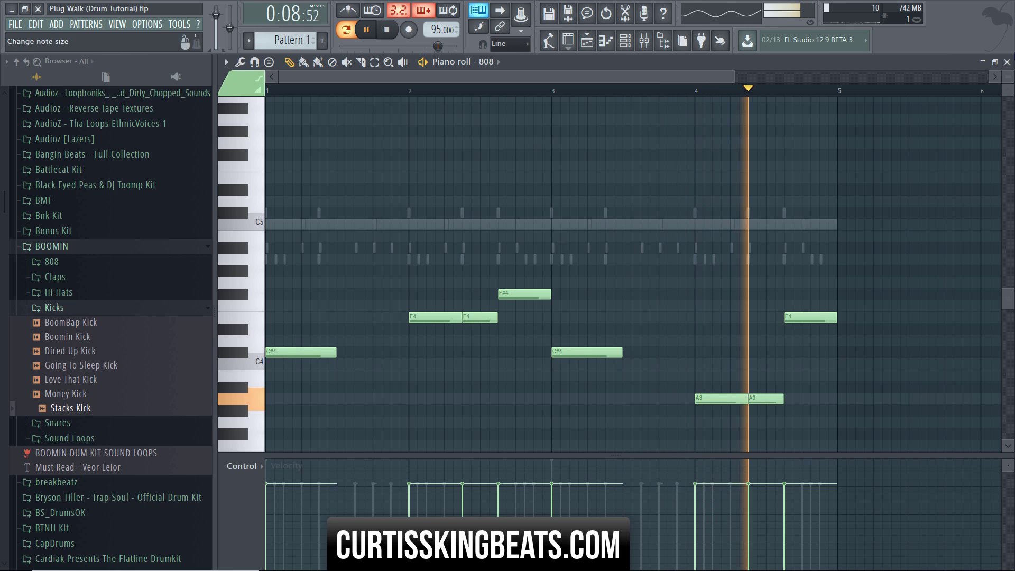
pyautogui.click(1007, 62)
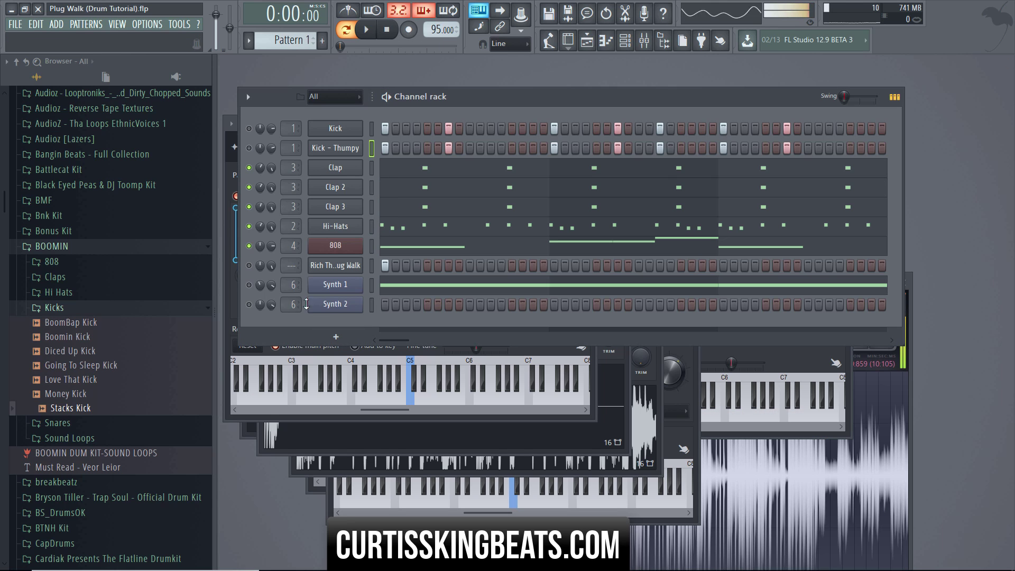
pyautogui.press('space')
# Inspect the 808 channel's Kontakt instrument and look through its sound libraries.
pyautogui.click(343, 244)
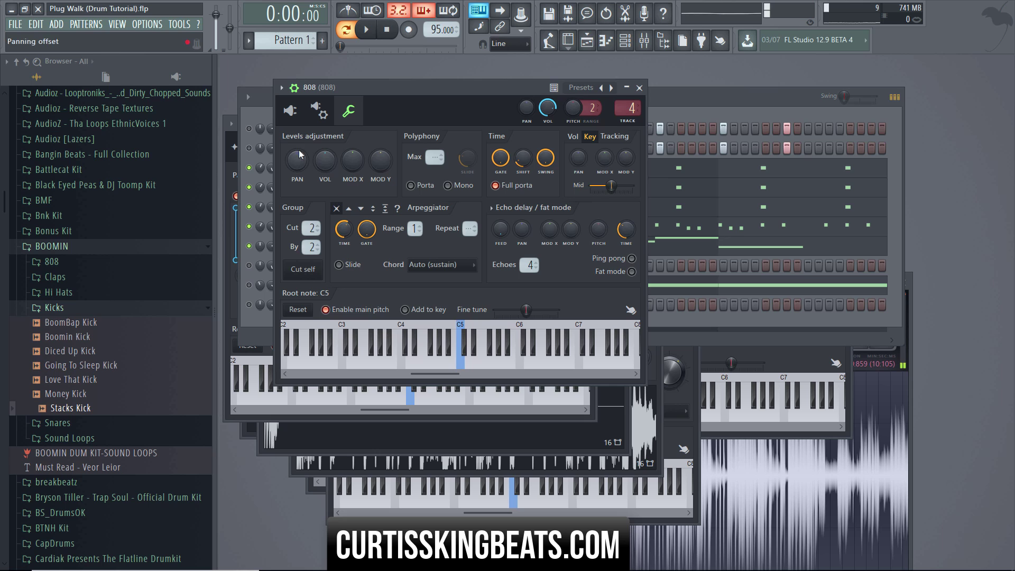
pyautogui.click(296, 114)
pyautogui.scroll(-3, 395, 321)
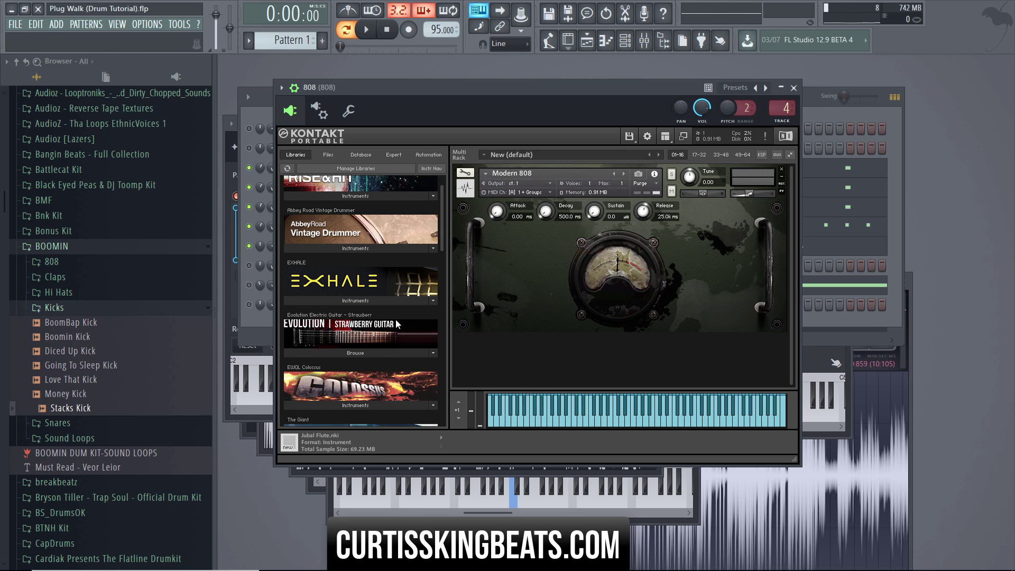
pyautogui.scroll(-5, 396, 319)
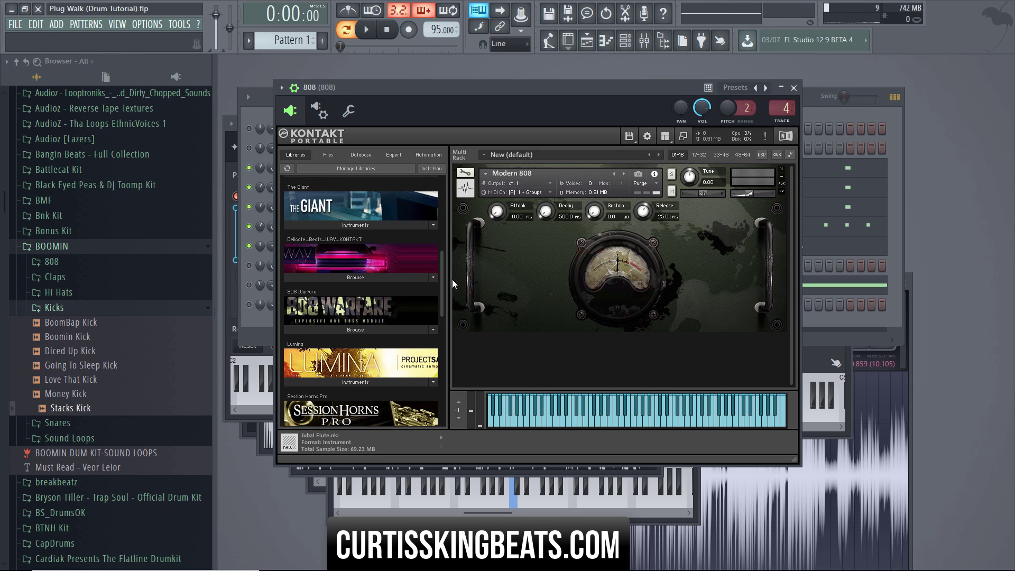
pyautogui.click(794, 88)
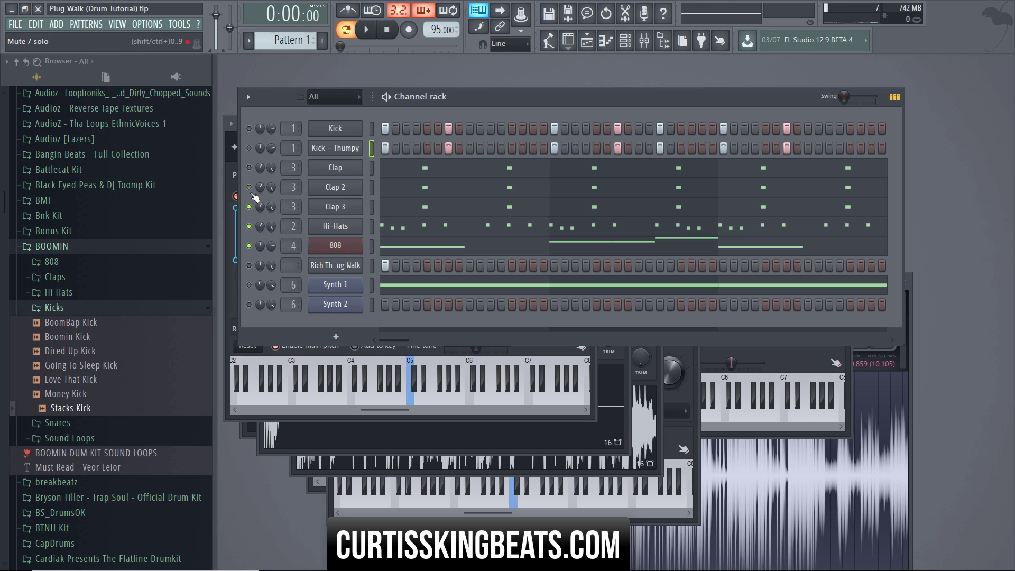
# Mute the clap, hi-hat and 808 channels, and audition the sample loaded in the Kick channel.
pyautogui.rightClick(250, 232)
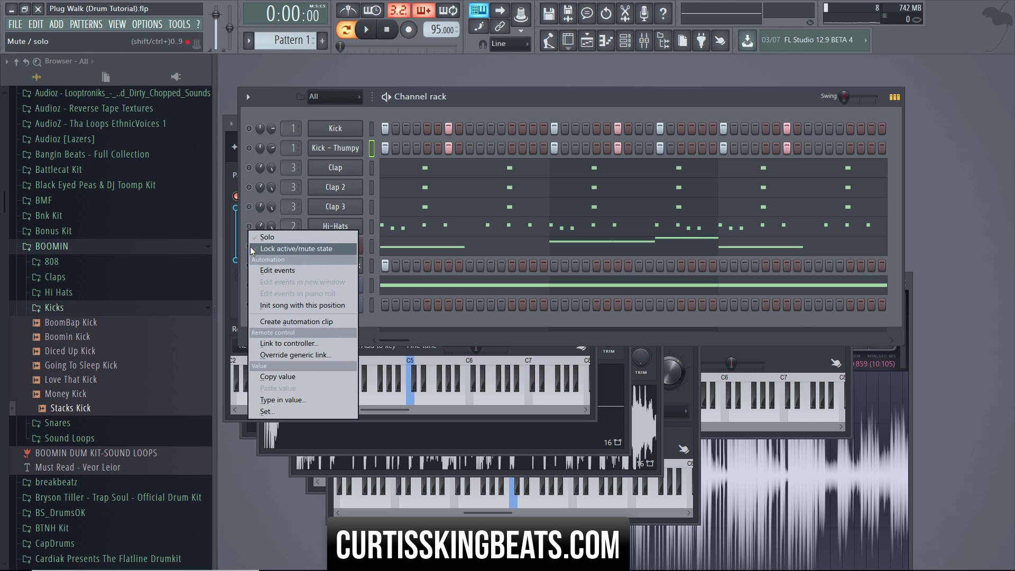
pyautogui.click(251, 249)
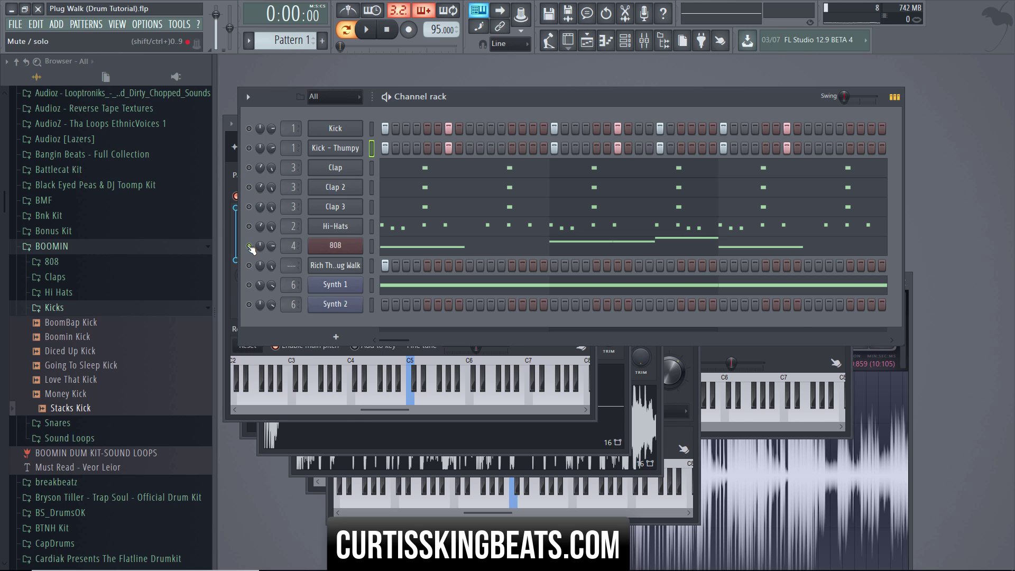
pyautogui.click(351, 135)
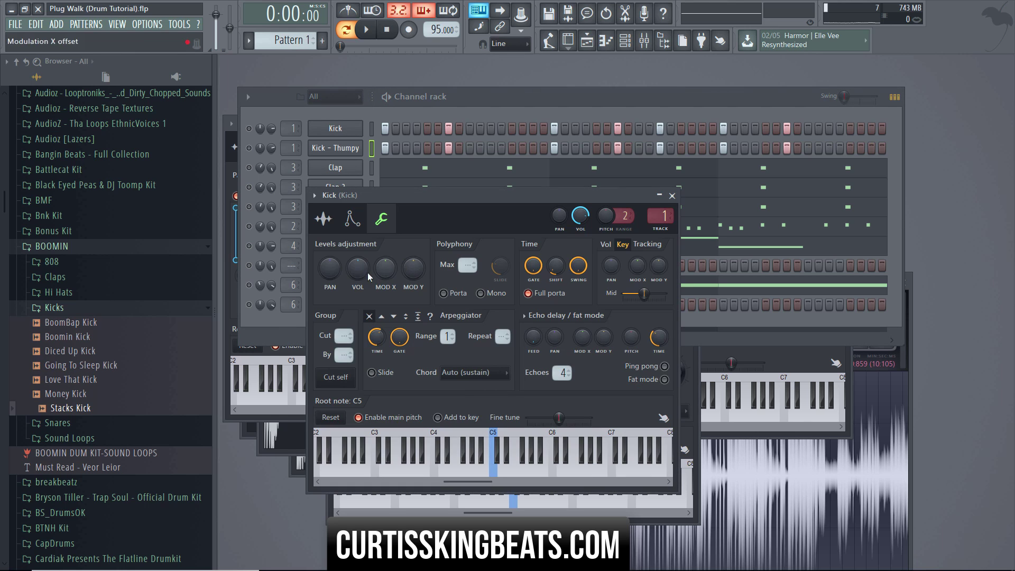
pyautogui.click(324, 219)
pyautogui.click(423, 445)
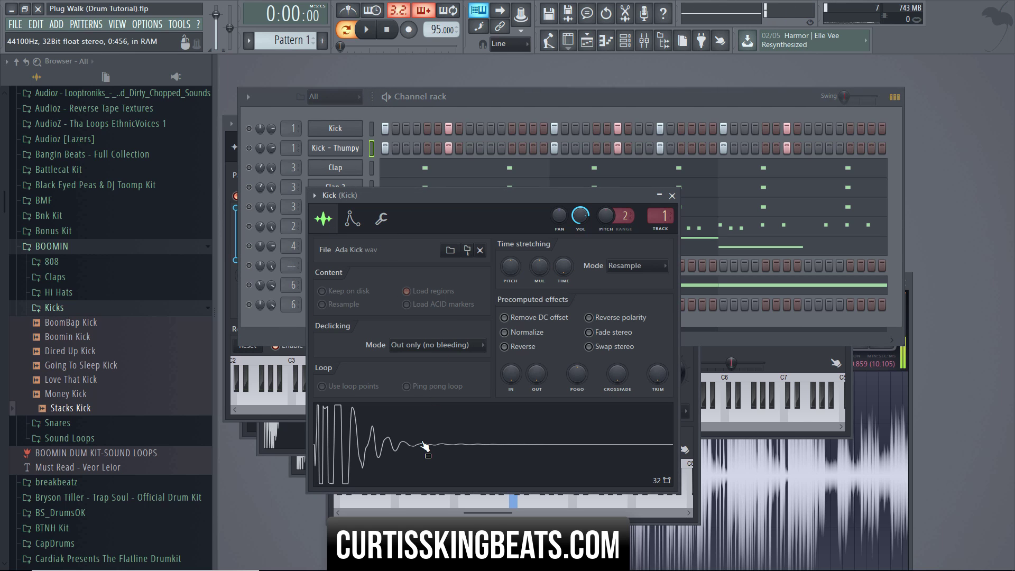
# Audition the Ada Kick sample several times from its waveform and select the Kick channel.
pyautogui.click(423, 445)
pyautogui.click(419, 437)
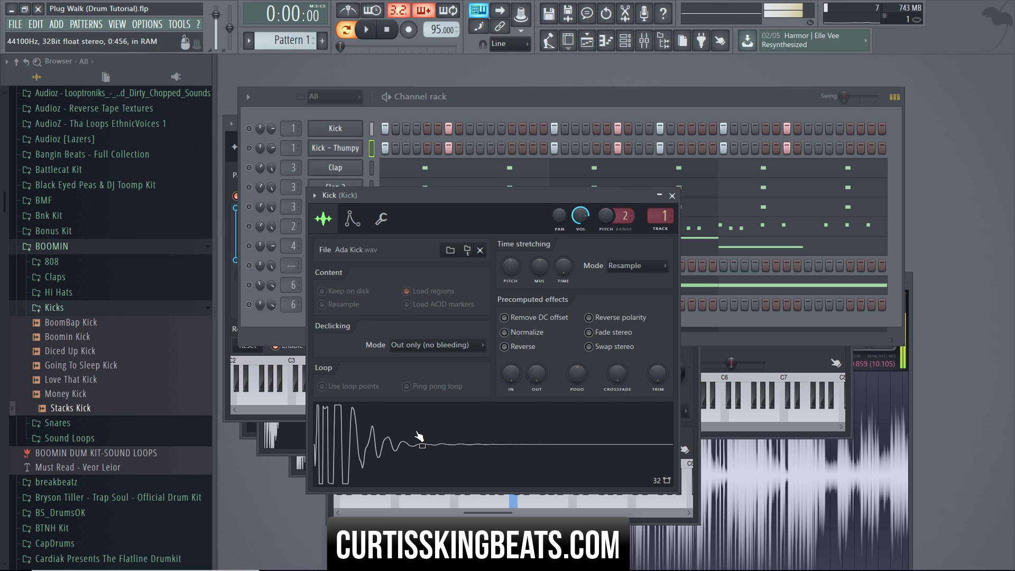
pyautogui.click(419, 437)
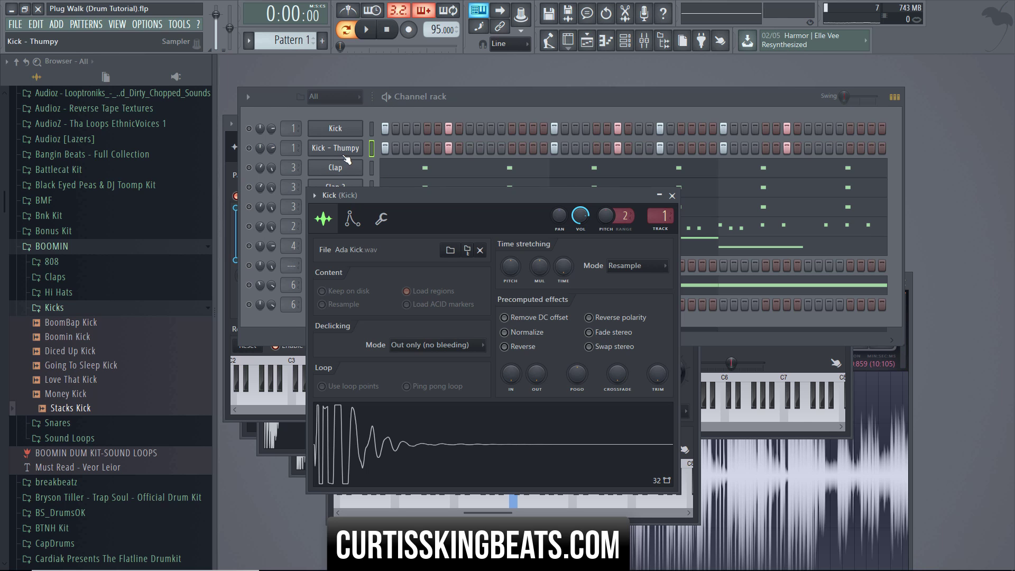
pyautogui.click(382, 453)
pyautogui.click(373, 131)
pyautogui.click(365, 447)
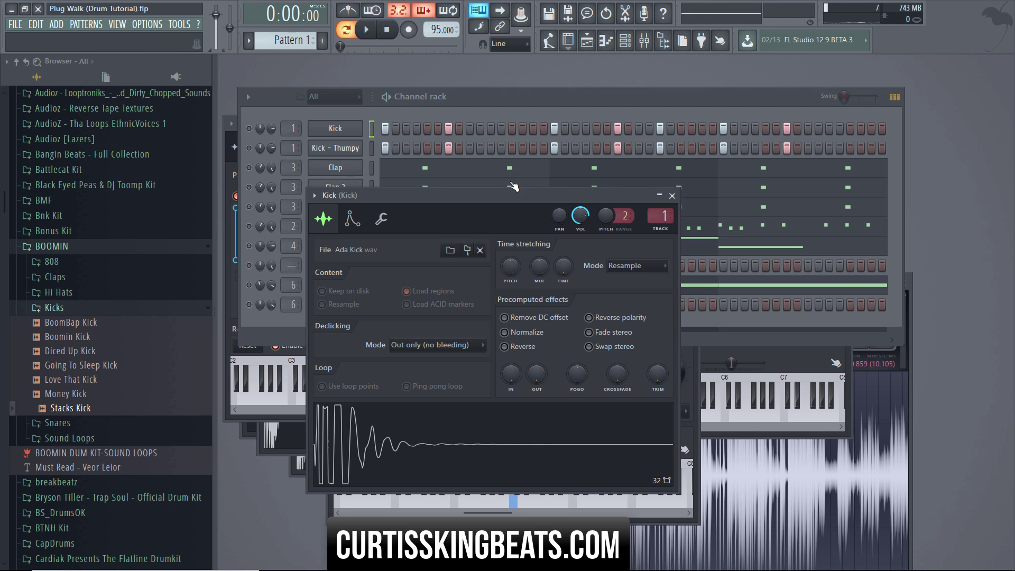
# Inspect the Trap Kick Boost equalizer on the Kick mixer track and return to the channel rack.
pyautogui.click(645, 40)
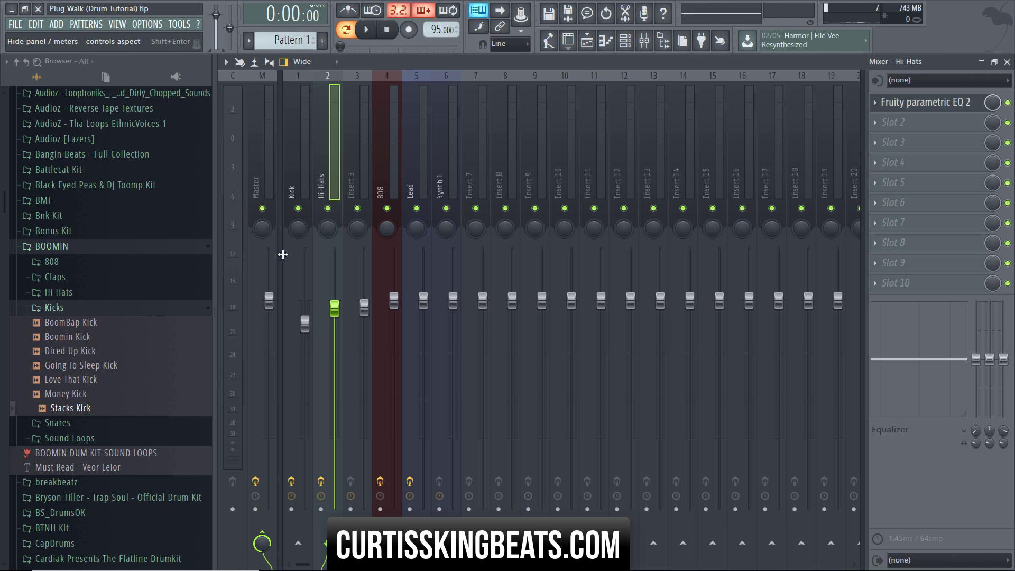
pyautogui.click(311, 187)
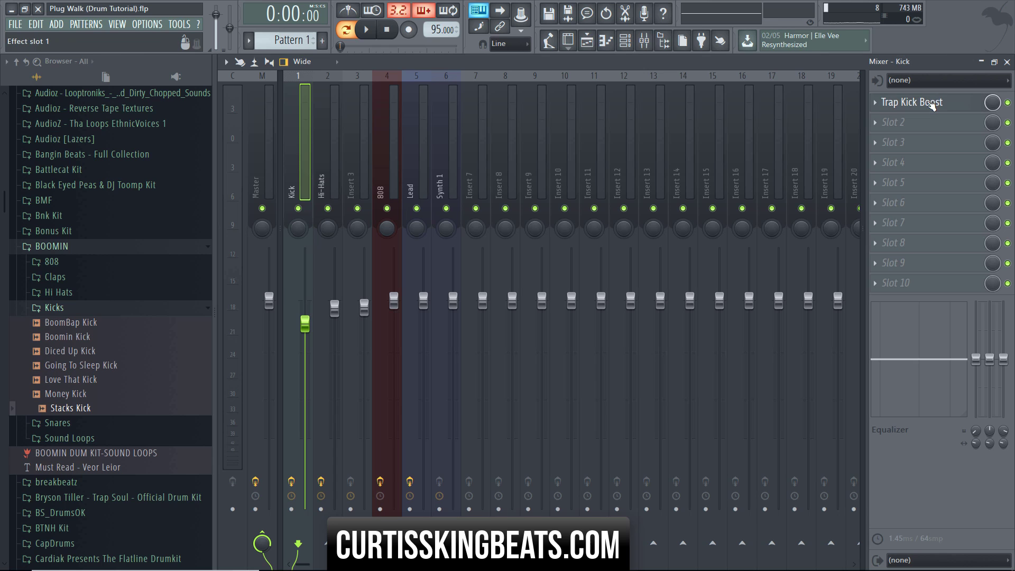
pyautogui.click(939, 100)
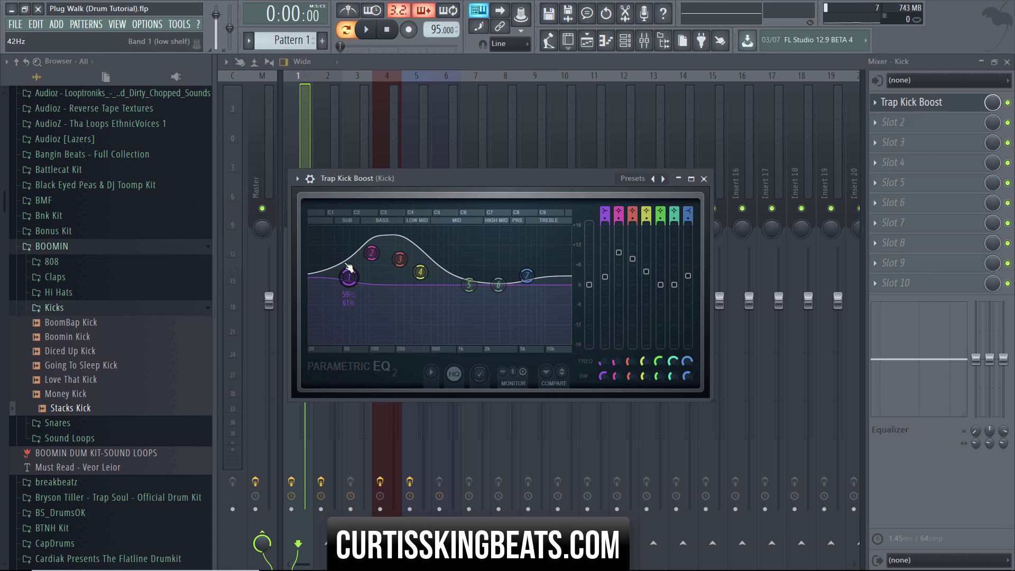
pyautogui.press('F6')
pyautogui.rightClick(236, 77)
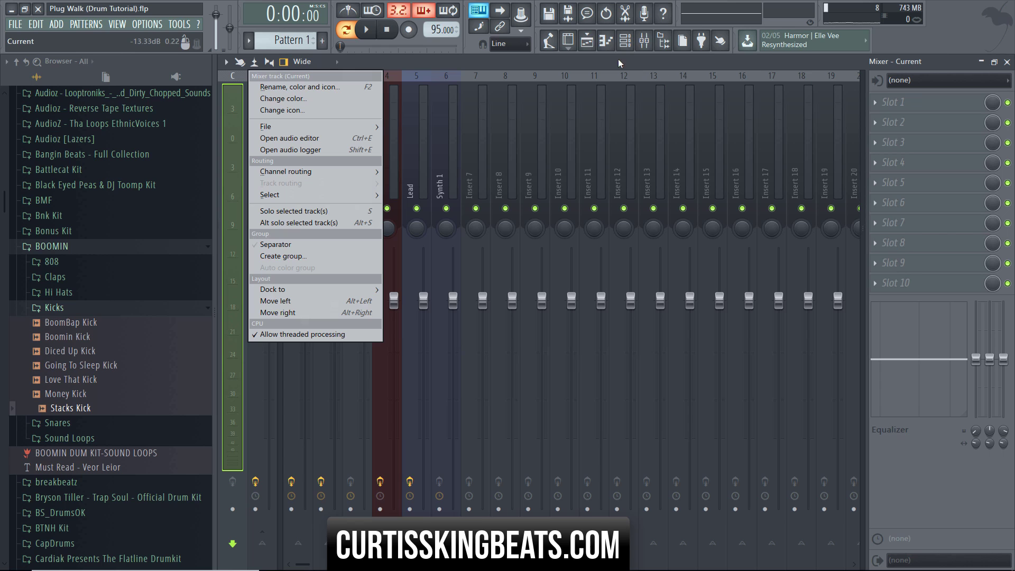
pyautogui.click(645, 44)
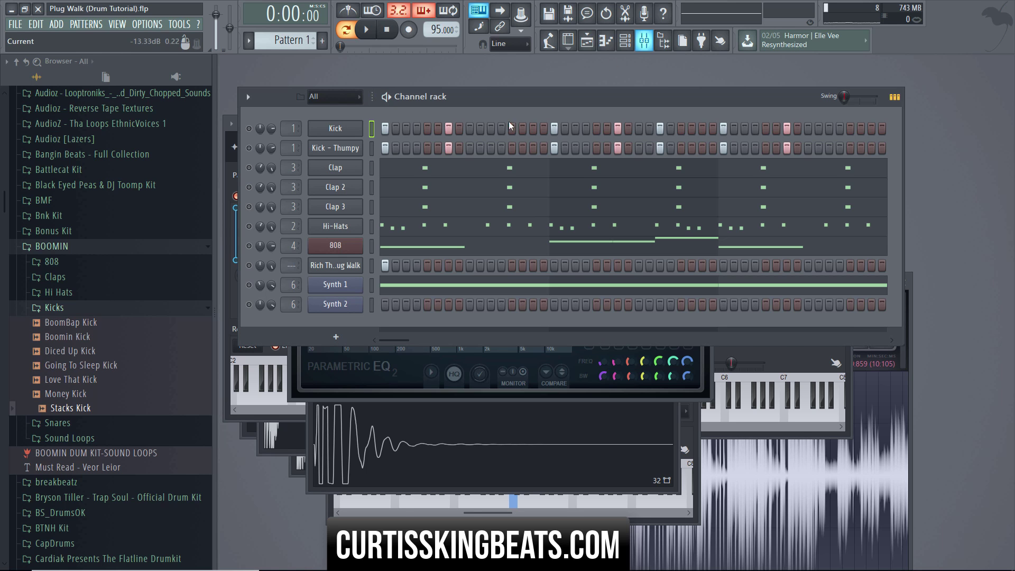
# Solo the Plug Walk reference audio channel and play it briefly.
pyautogui.press('space')
pyautogui.press('space')
pyautogui.rightClick(250, 266)
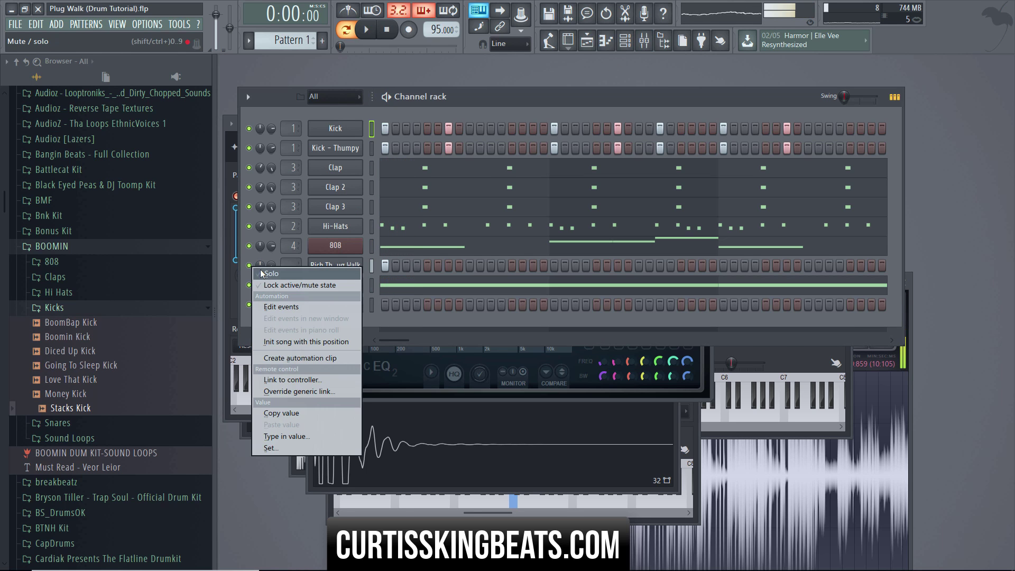
pyautogui.click(260, 272)
pyautogui.press('space')
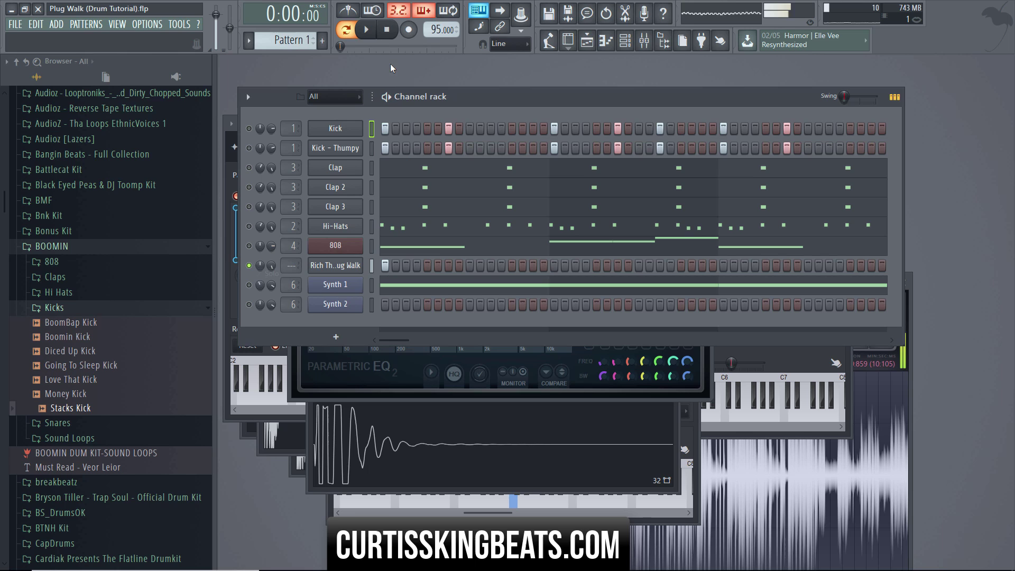
pyautogui.click(388, 30)
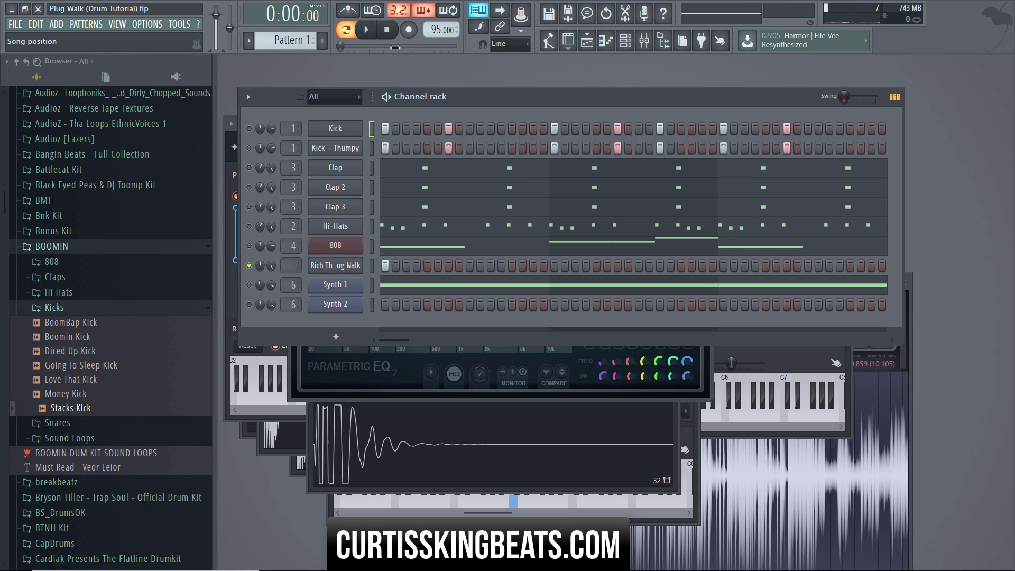
# Collapse the browser folders and play the pattern with the Kick and Kick - Thumpy channels unmuted.
pyautogui.click(16, 61)
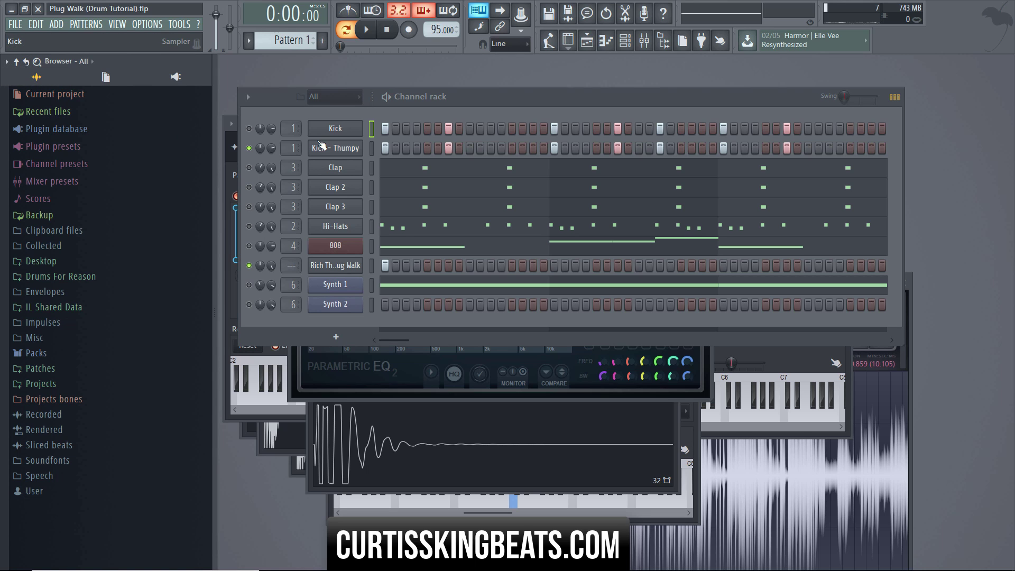
pyautogui.click(249, 129)
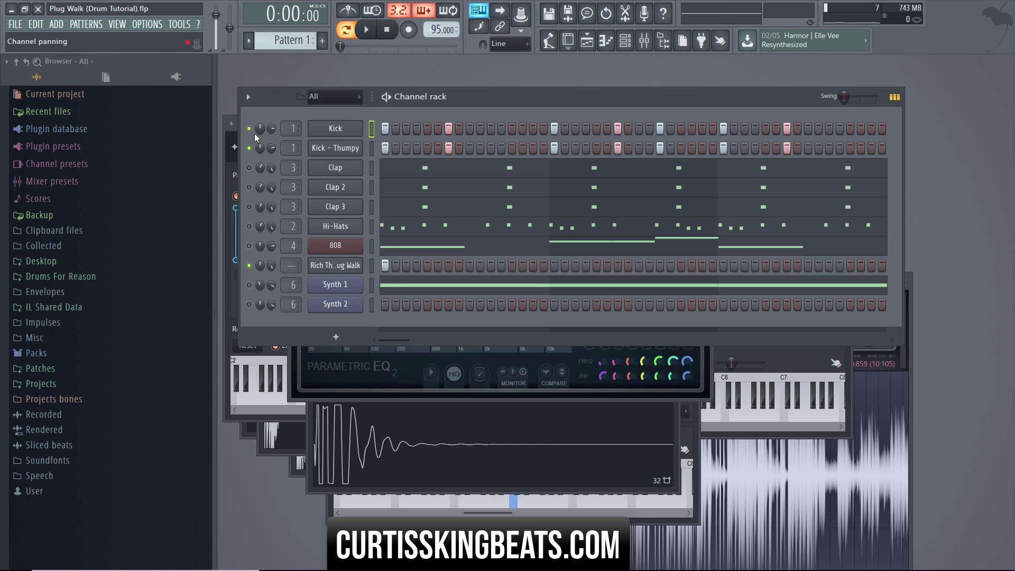
pyautogui.press('space')
pyautogui.click(387, 30)
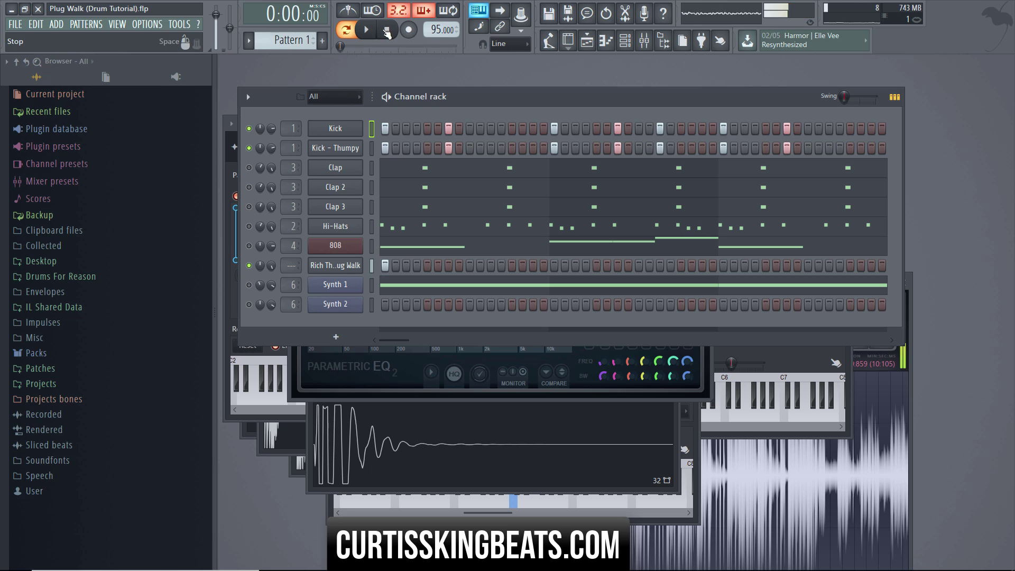
pyautogui.press('space')
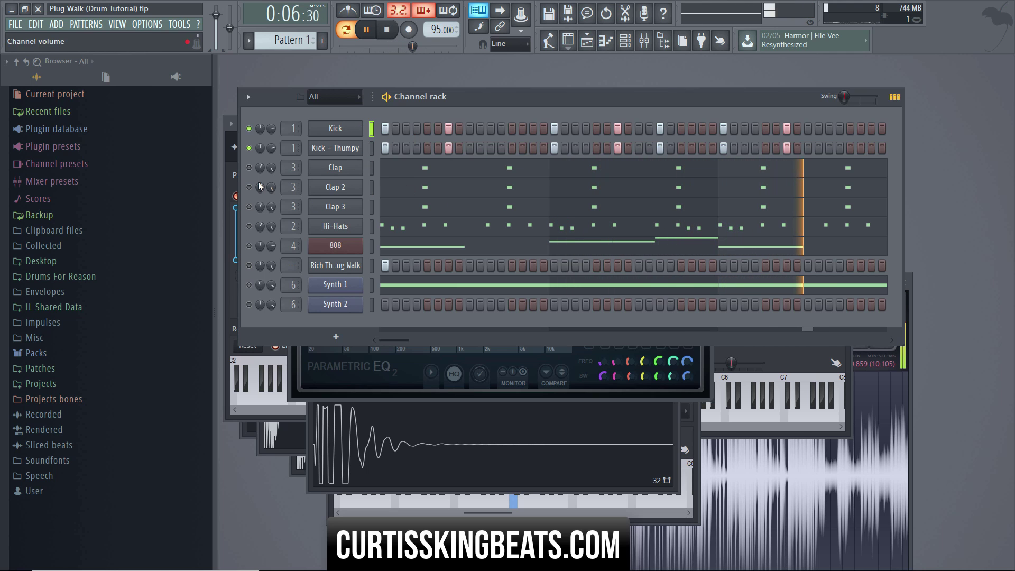
# Bring in the three clap channels, Hi-Hats and 808 one after another during playback, and stop the pattern.
pyautogui.moveTo(249, 168); pyautogui.dragTo(249, 207)
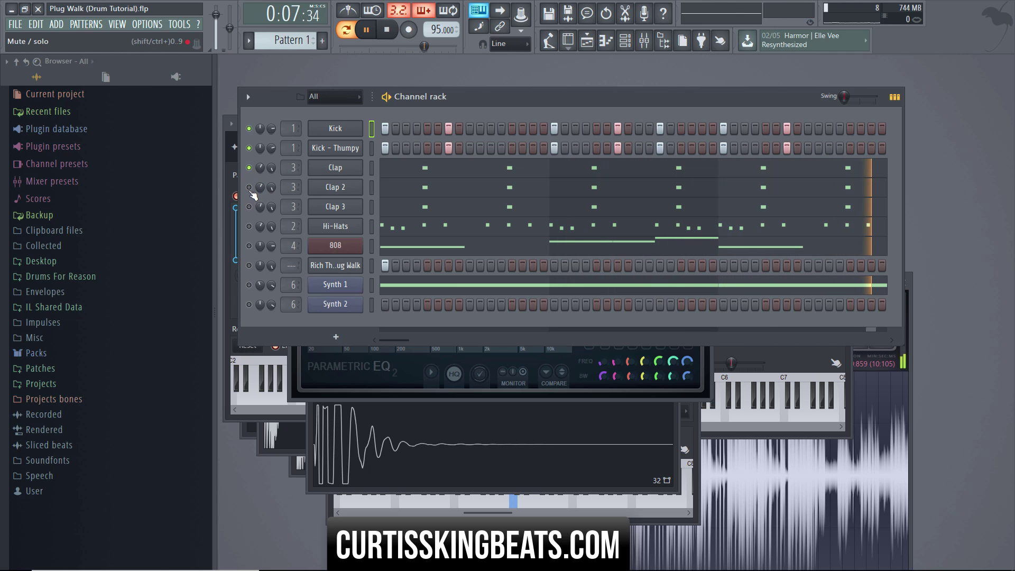
pyautogui.click(249, 226)
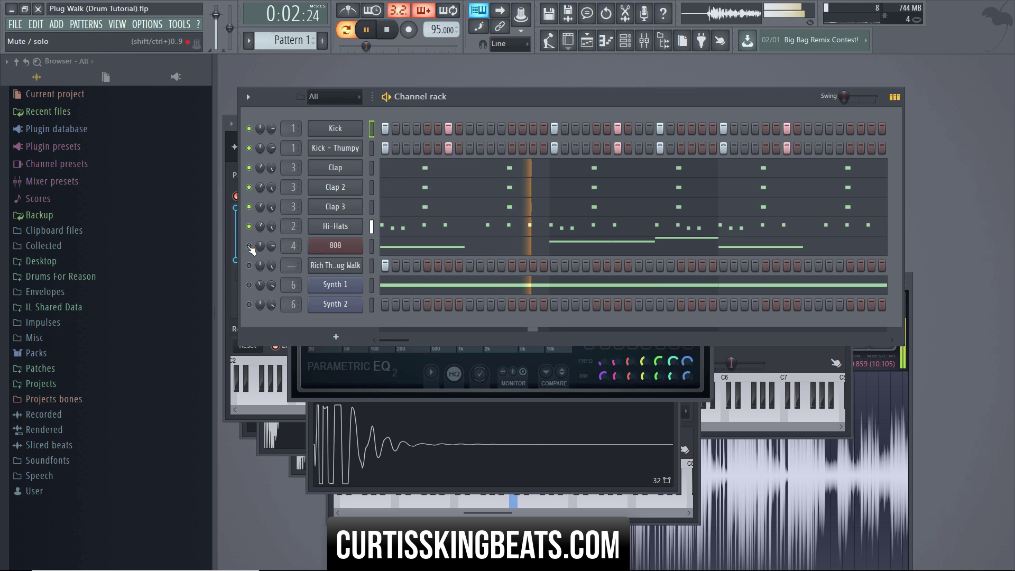
pyautogui.click(249, 246)
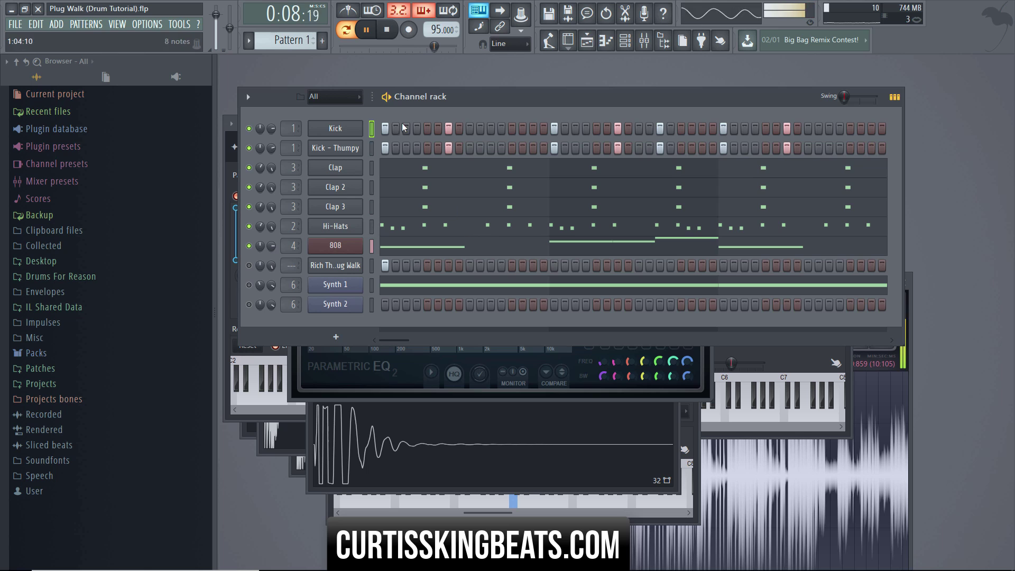
pyautogui.click(391, 32)
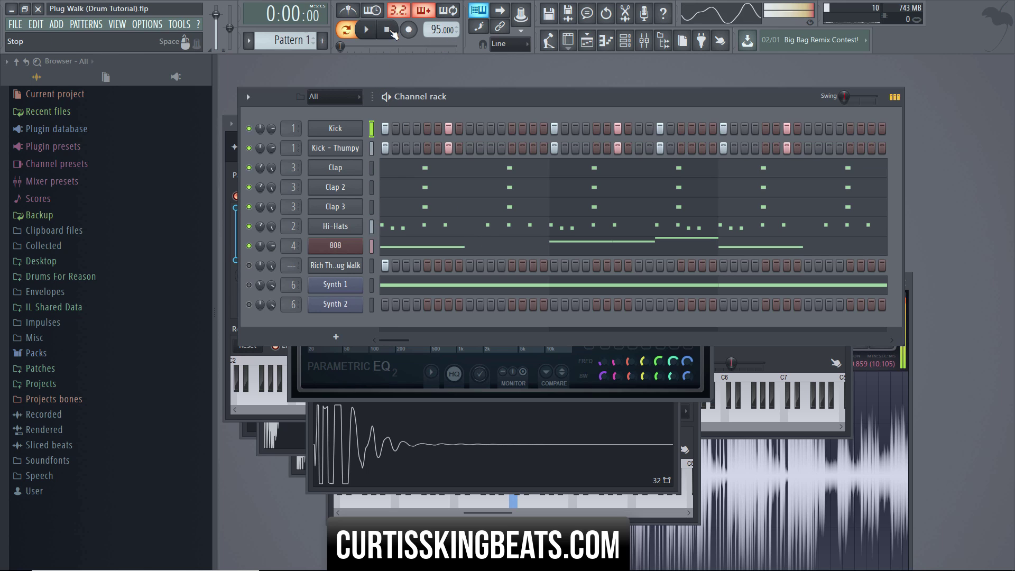
# Inspect the Fruity parametric EQ 2 and Sausage Fattener effects on the 808 mixer track.
pyautogui.click(346, 247)
pyautogui.click(644, 40)
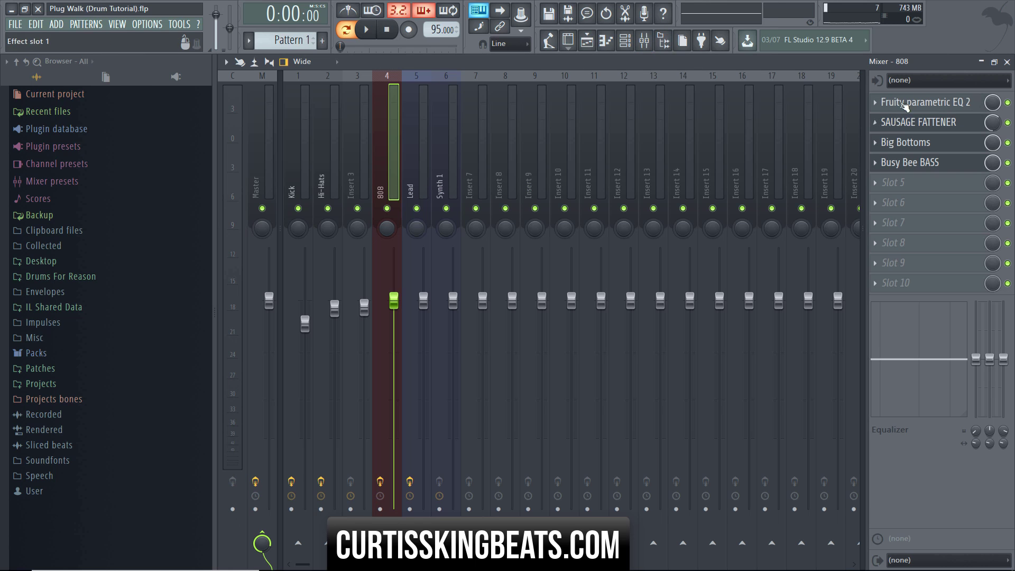
pyautogui.click(924, 108)
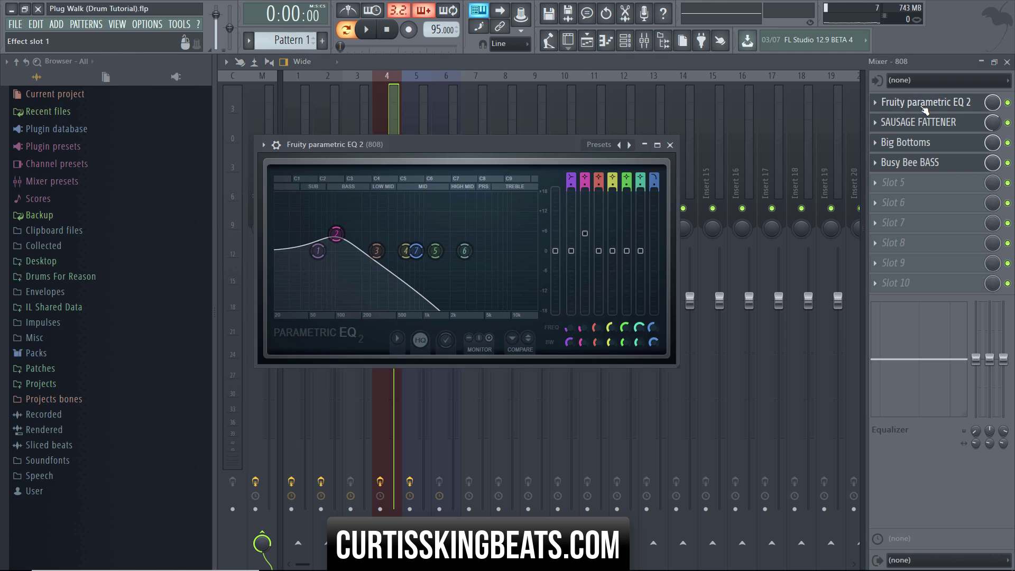
pyautogui.click(925, 108)
pyautogui.click(924, 108)
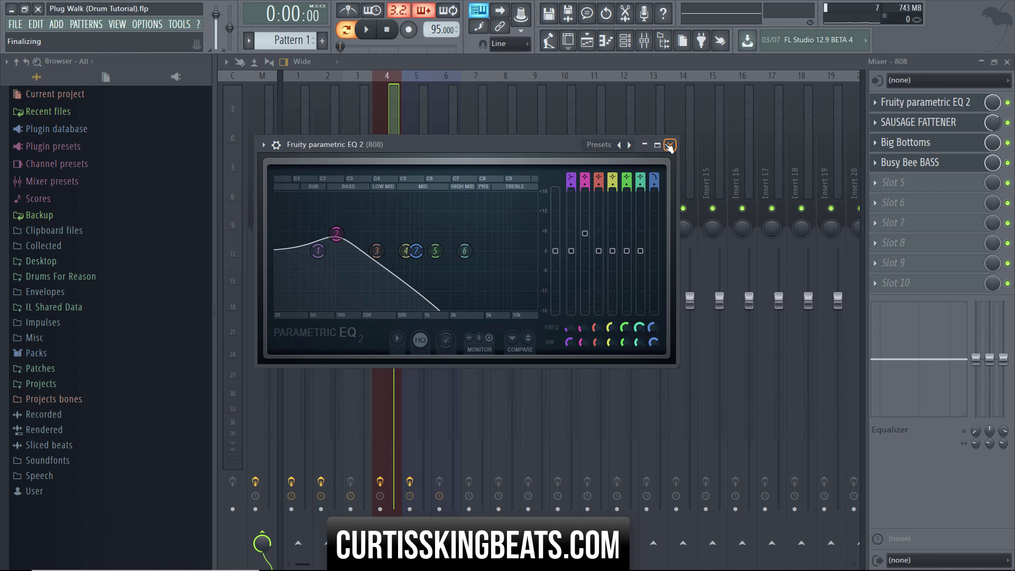
pyautogui.click(905, 123)
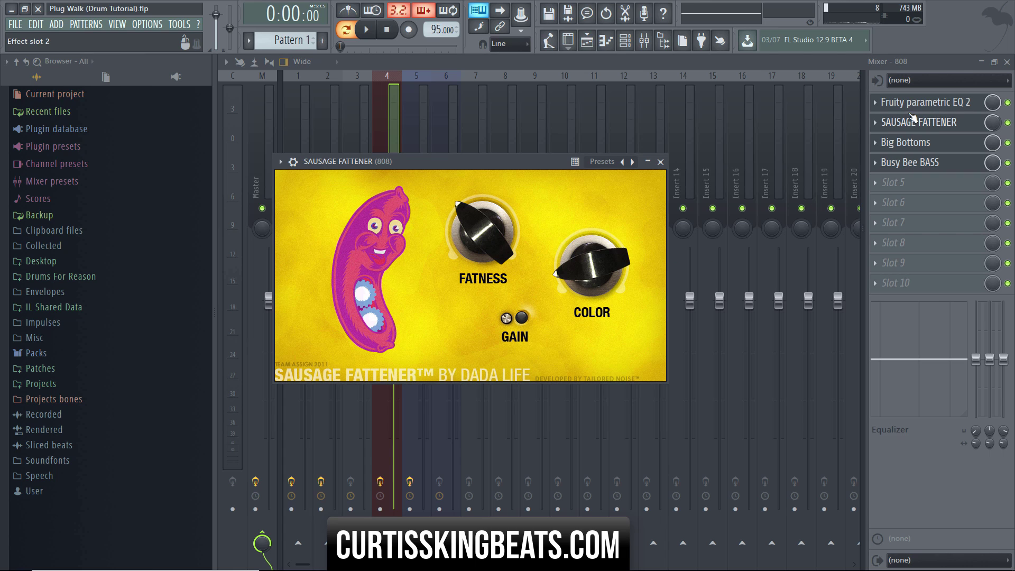
# Examine the Big Bottoms effect with its preset list and the Busy Bee BASS effect on the 808 mixer track.
pyautogui.click(941, 144)
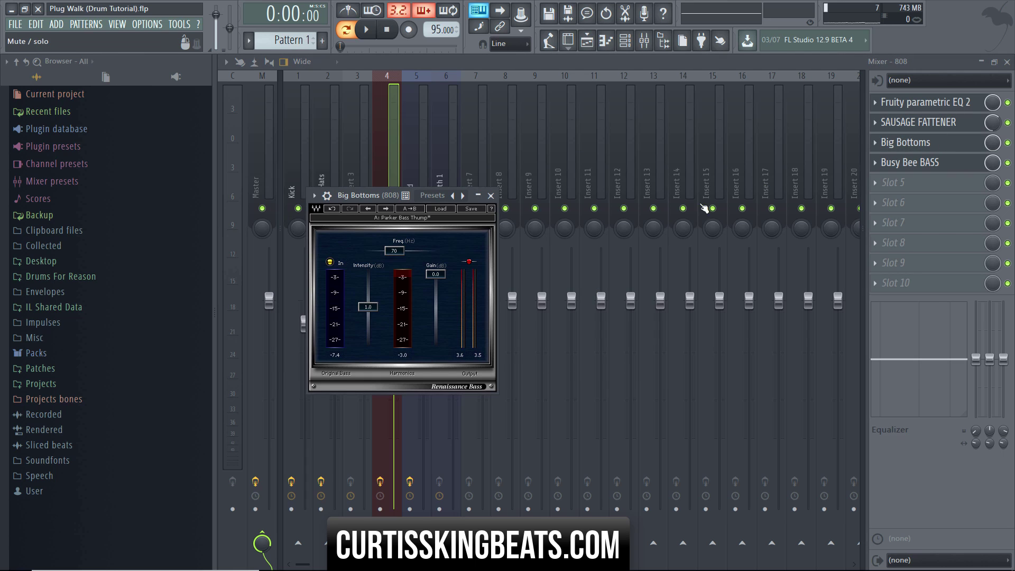
pyautogui.rightClick(456, 195)
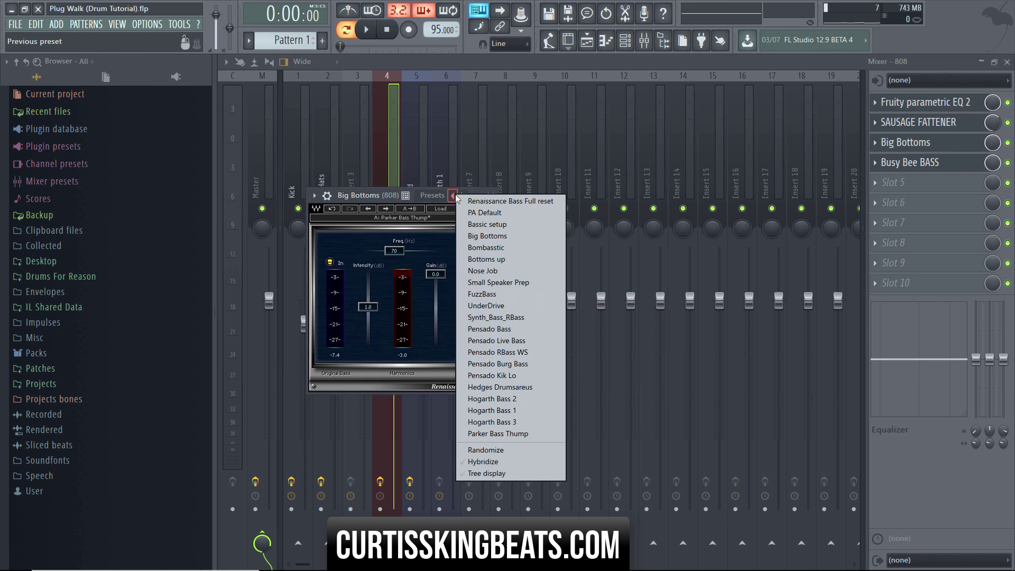
pyautogui.click(378, 203)
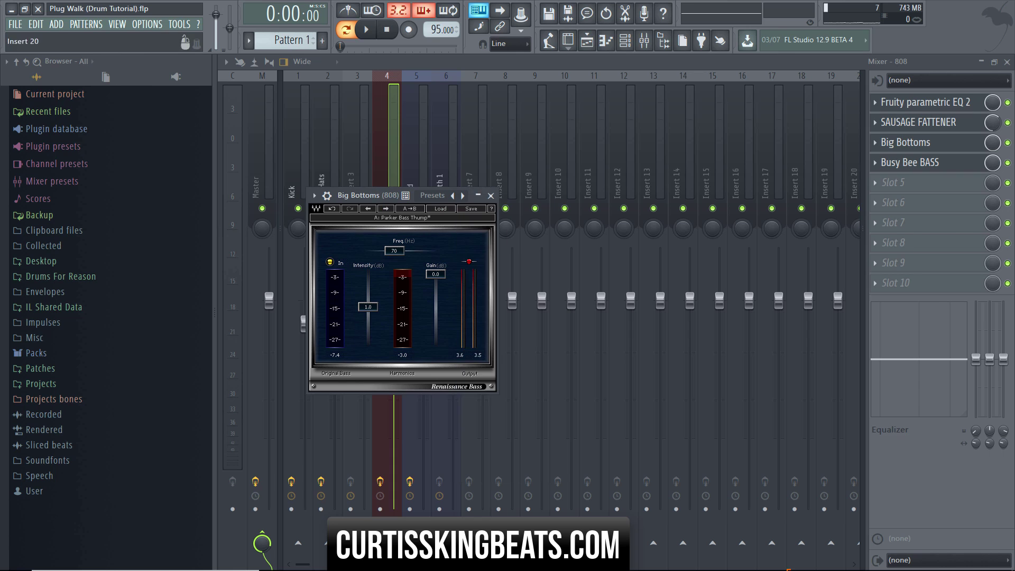
pyautogui.click(930, 143)
pyautogui.click(929, 144)
pyautogui.click(930, 144)
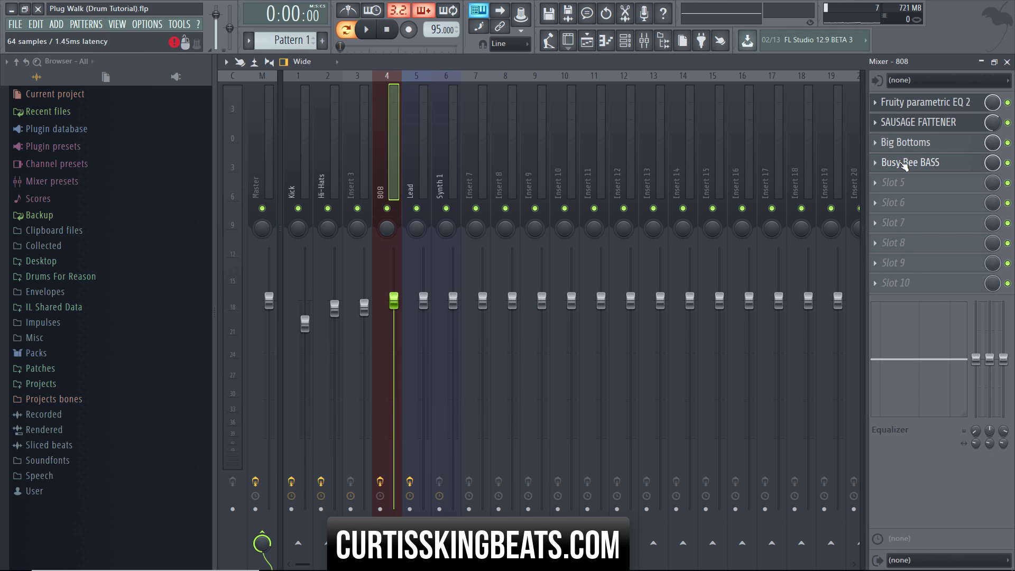
pyautogui.click(906, 164)
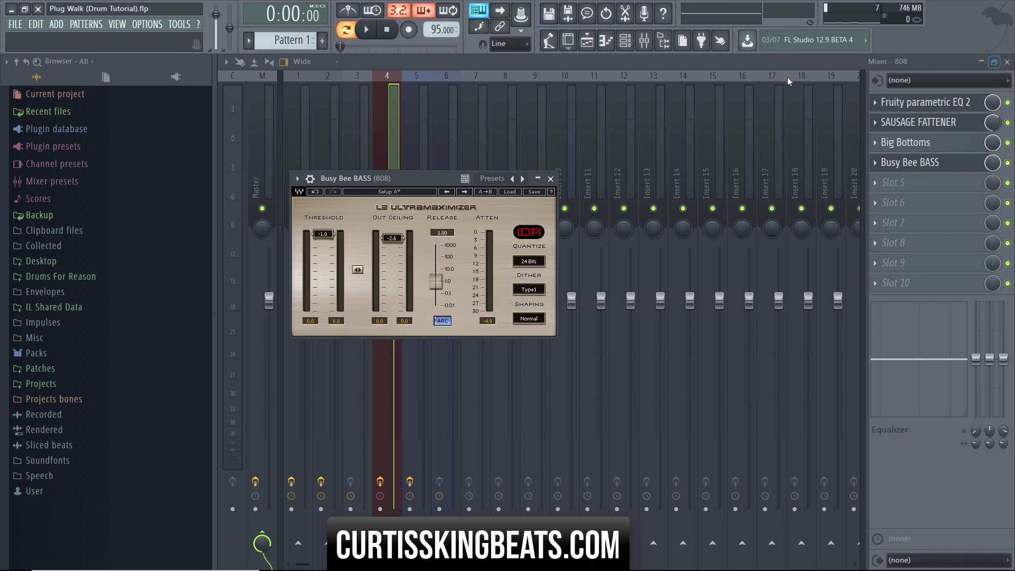
# Solo the Plug Walk reference audio channel, and play the pattern after inspecting Synth 1's Fruity Slicer audio.
pyautogui.click(625, 41)
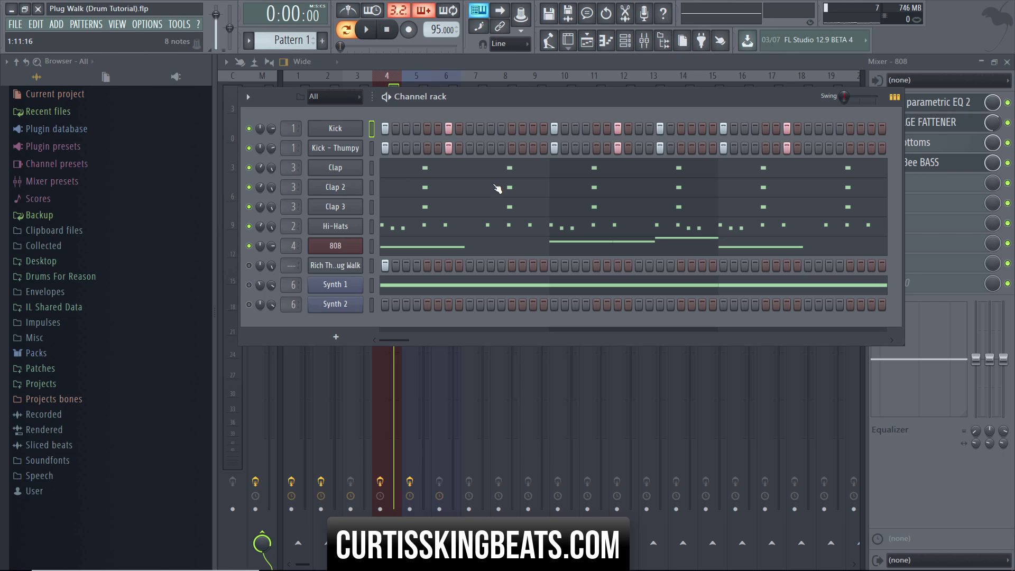
pyautogui.rightClick(251, 265)
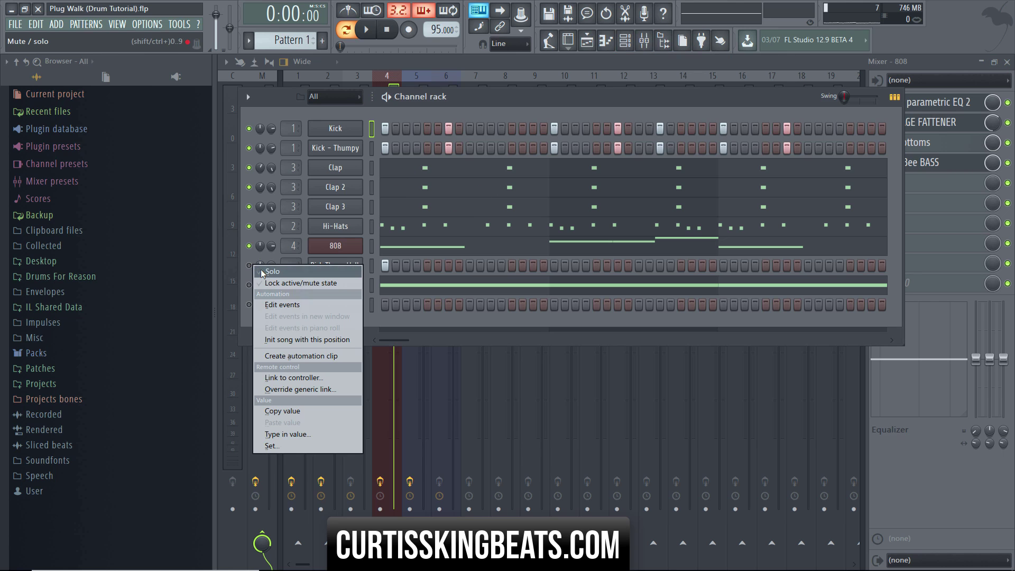
pyautogui.click(261, 272)
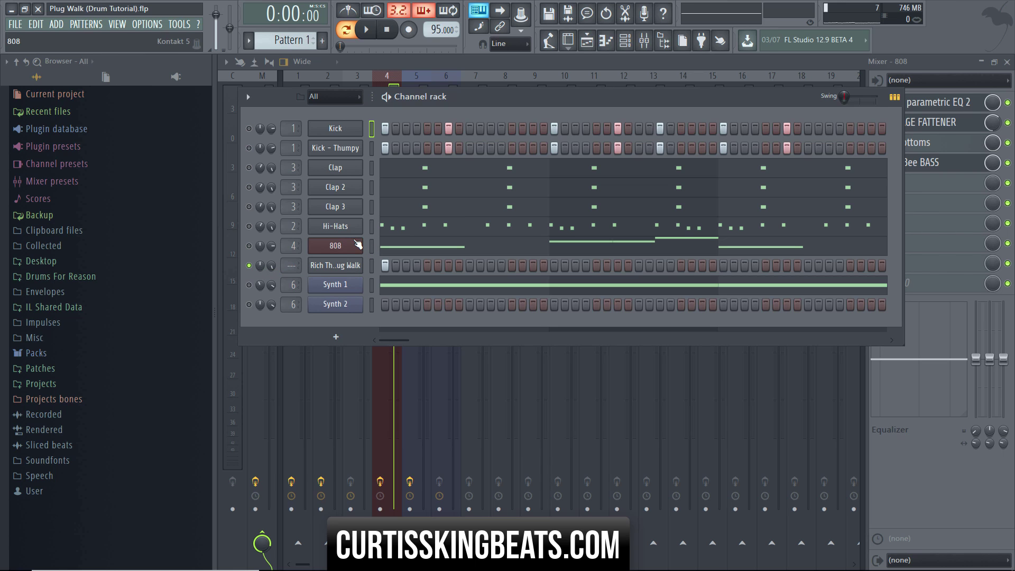
pyautogui.click(335, 285)
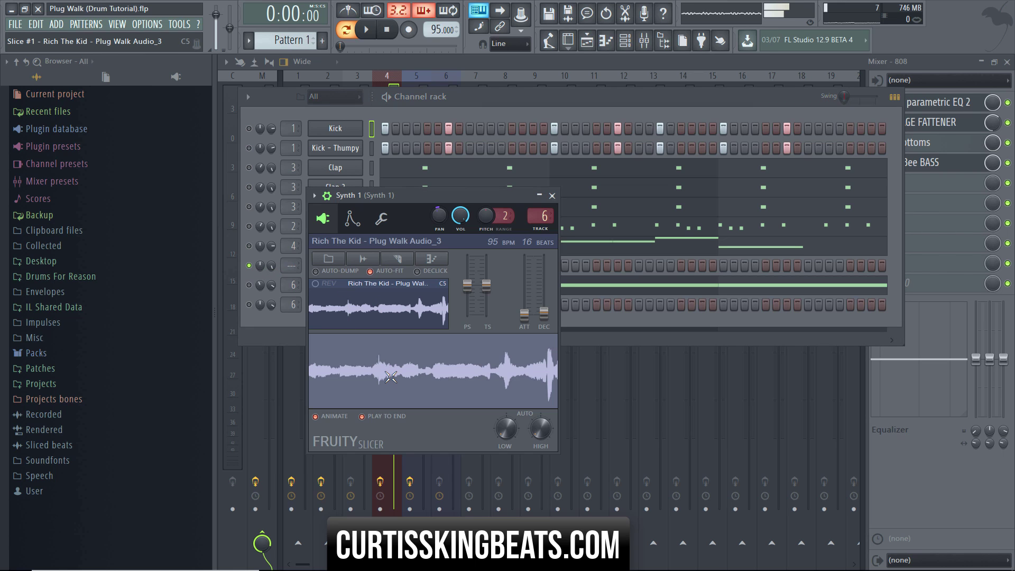
pyautogui.press('space')
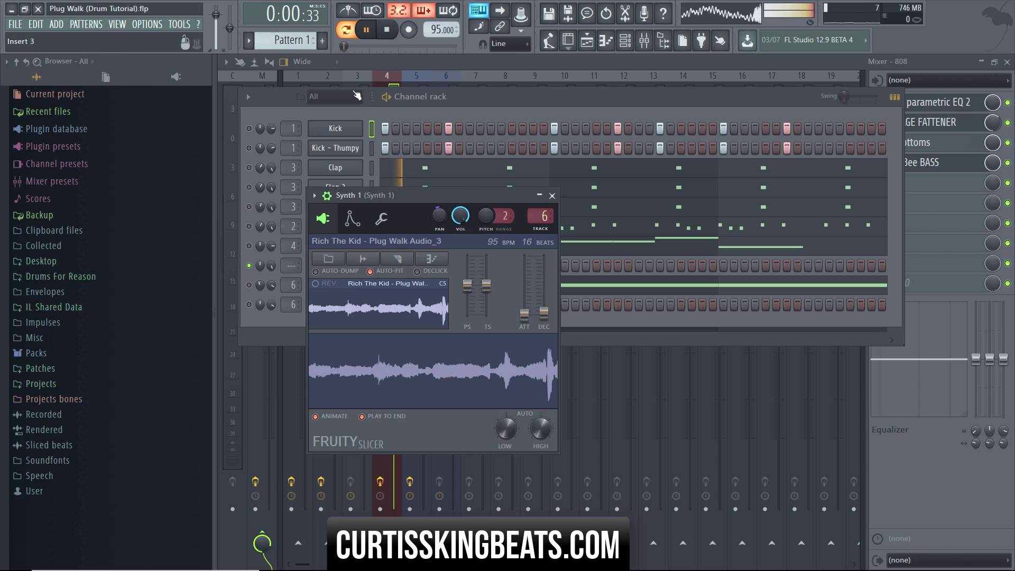
pyautogui.click(510, 103)
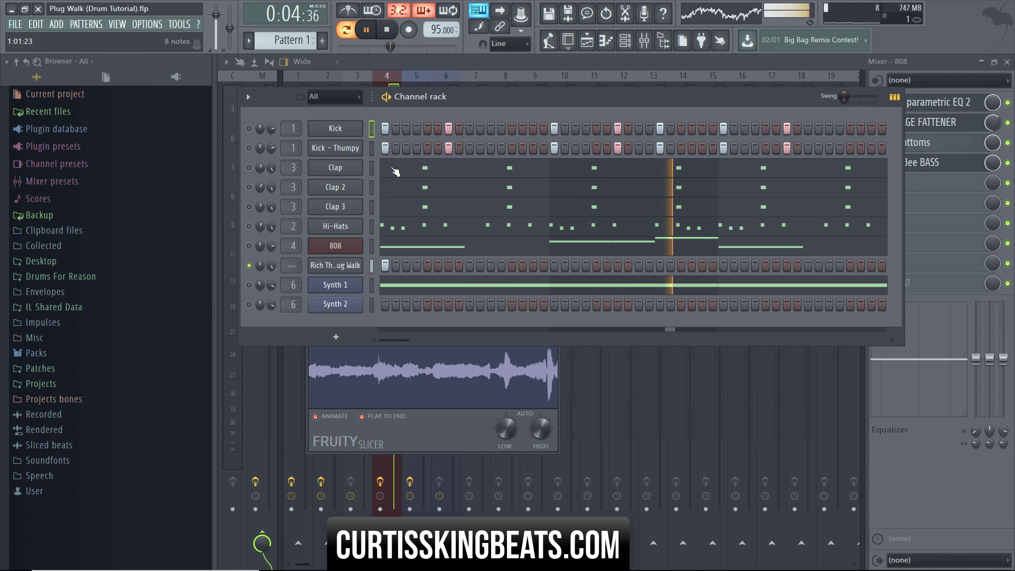
pyautogui.click(391, 33)
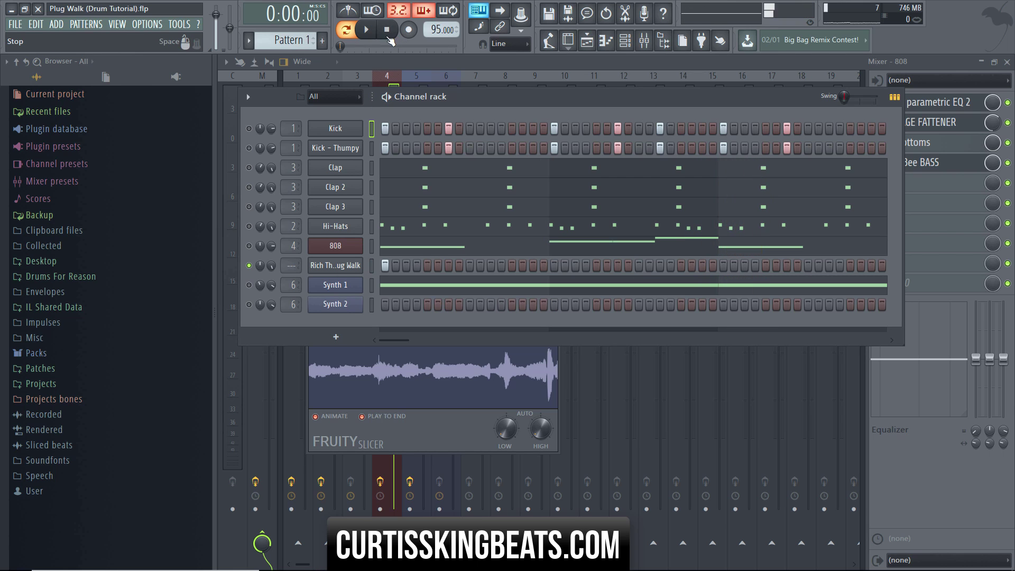
# Unsolo and mute the Plug Walk reference audio channel, and play the full beat with all other channels active.
pyautogui.rightClick(252, 268)
pyautogui.click(253, 269)
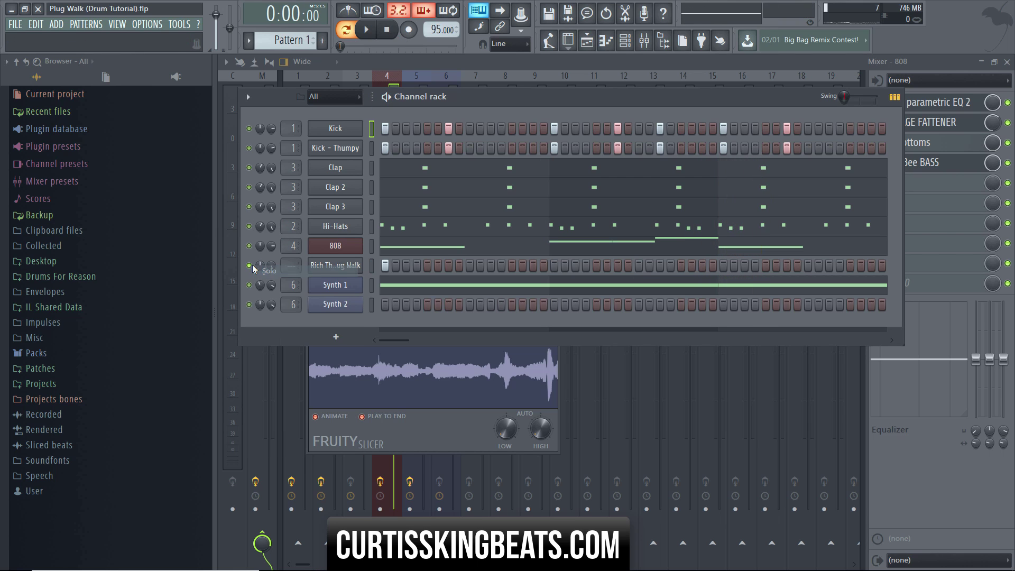
pyautogui.click(251, 267)
pyautogui.press('space')
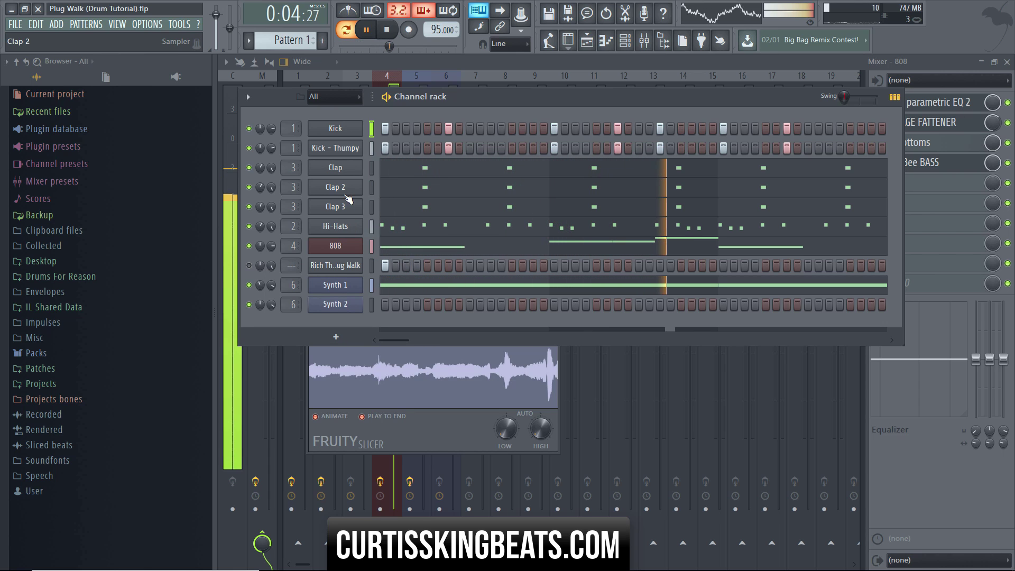
pyautogui.click(391, 36)
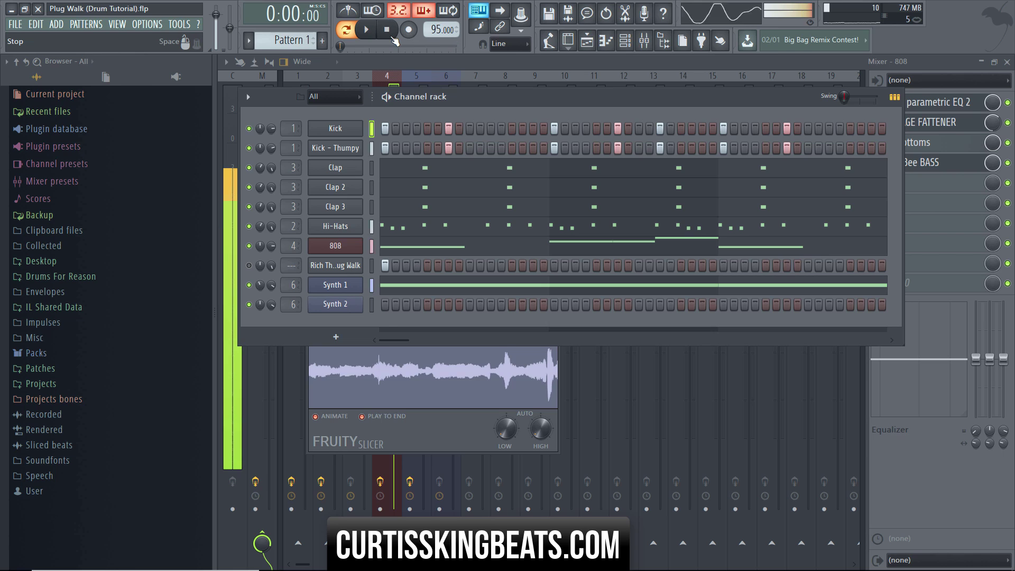